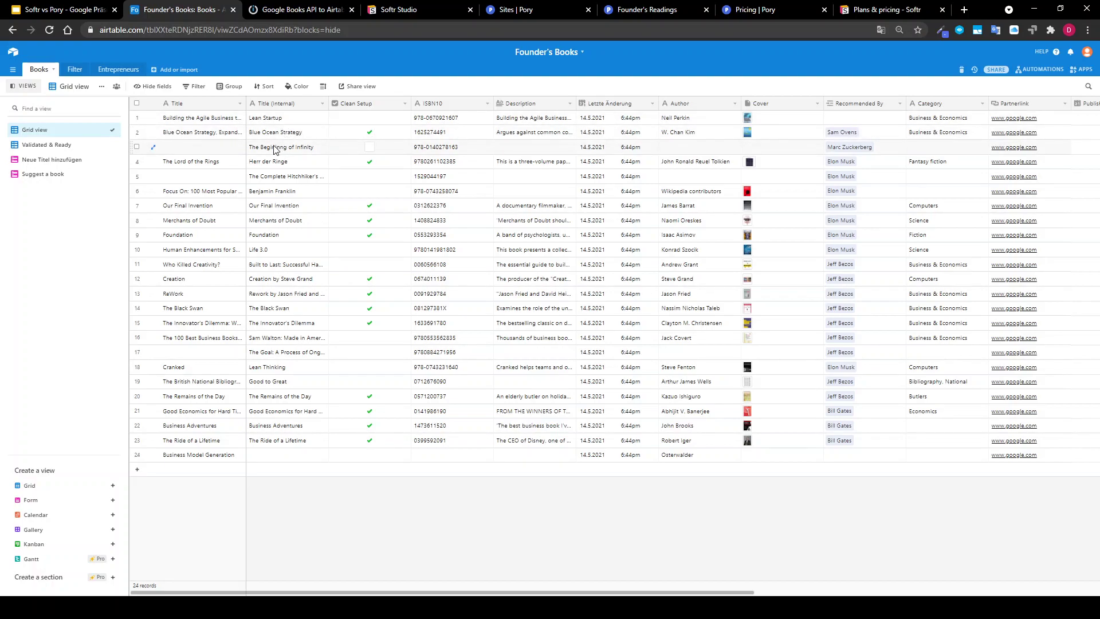
Look over the Books table and its Validated & Ready view, then switch to the No Code Architecture slide
left_click(275, 149)
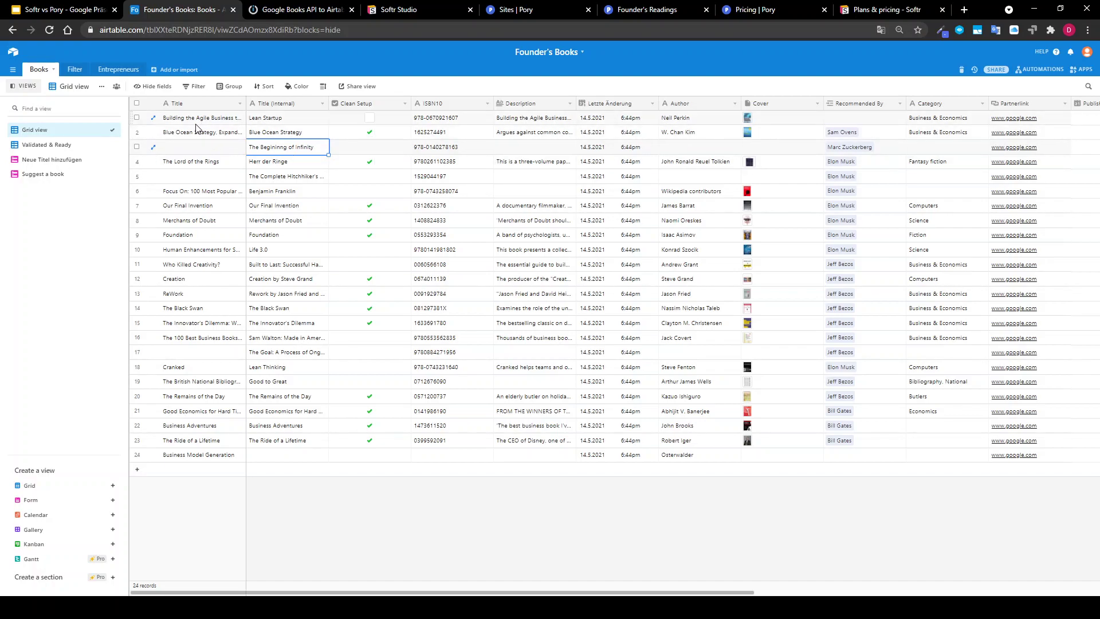
left_click(50, 148)
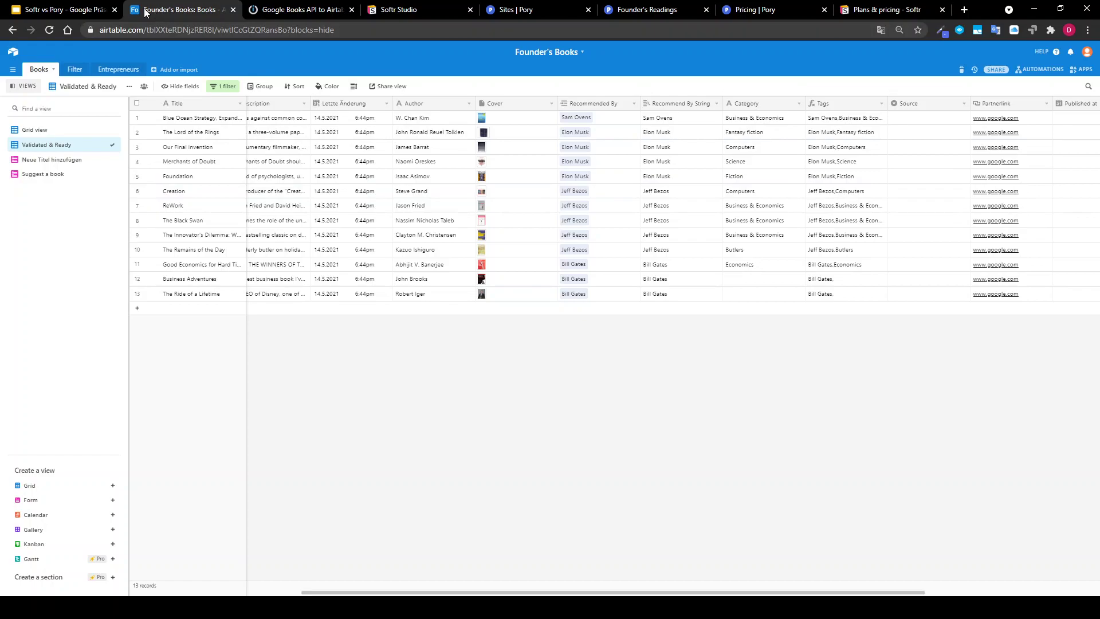
left_click(78, 13)
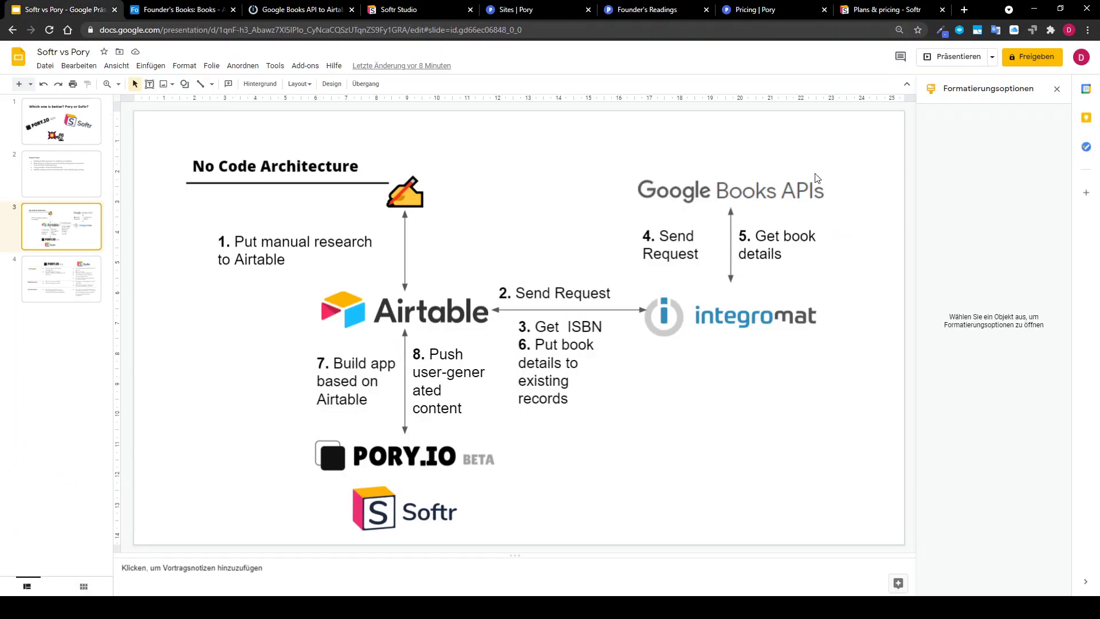
Switch to Softr Studio, start a new application and browse the Web-apps and Websites starting templates
left_click(404, 13)
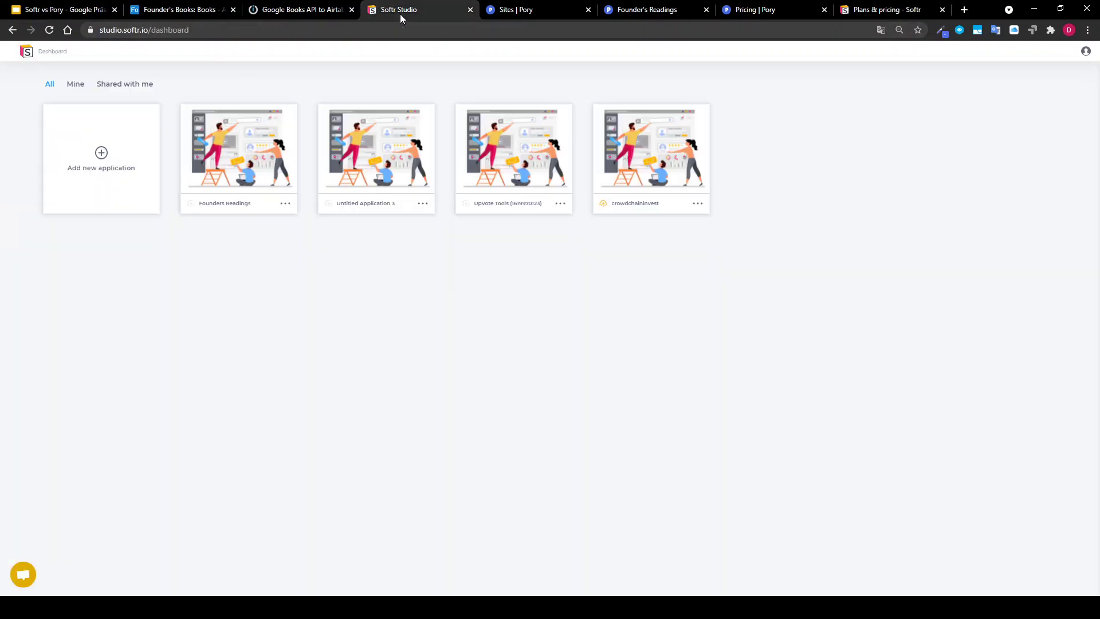
left_click(124, 163)
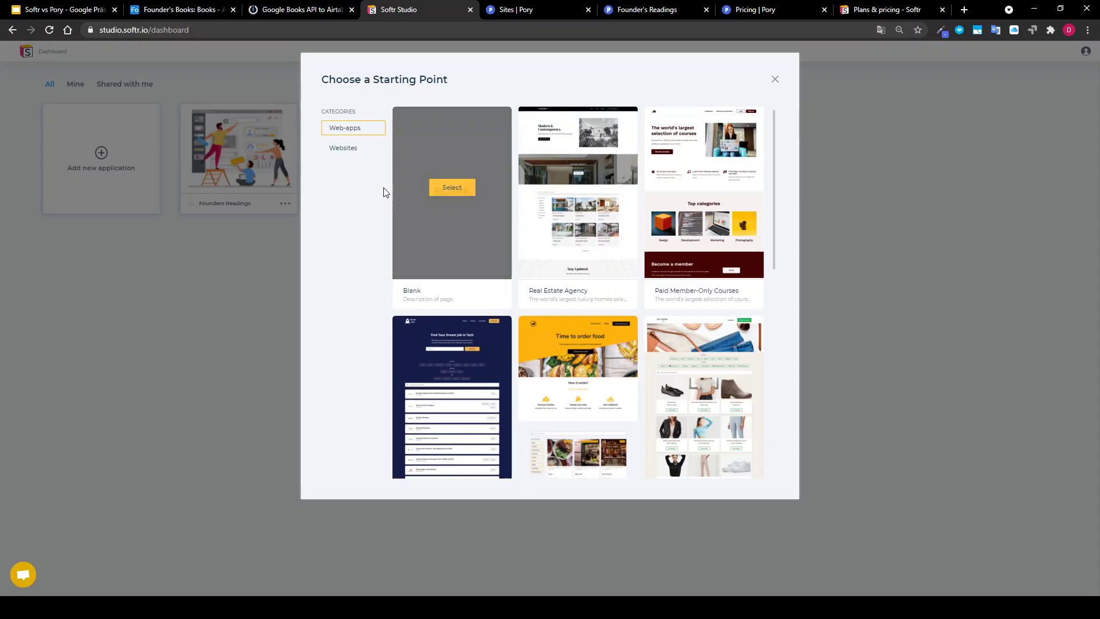
scroll(648, 235, "down", 3)
scroll(648, 235, "down", 4)
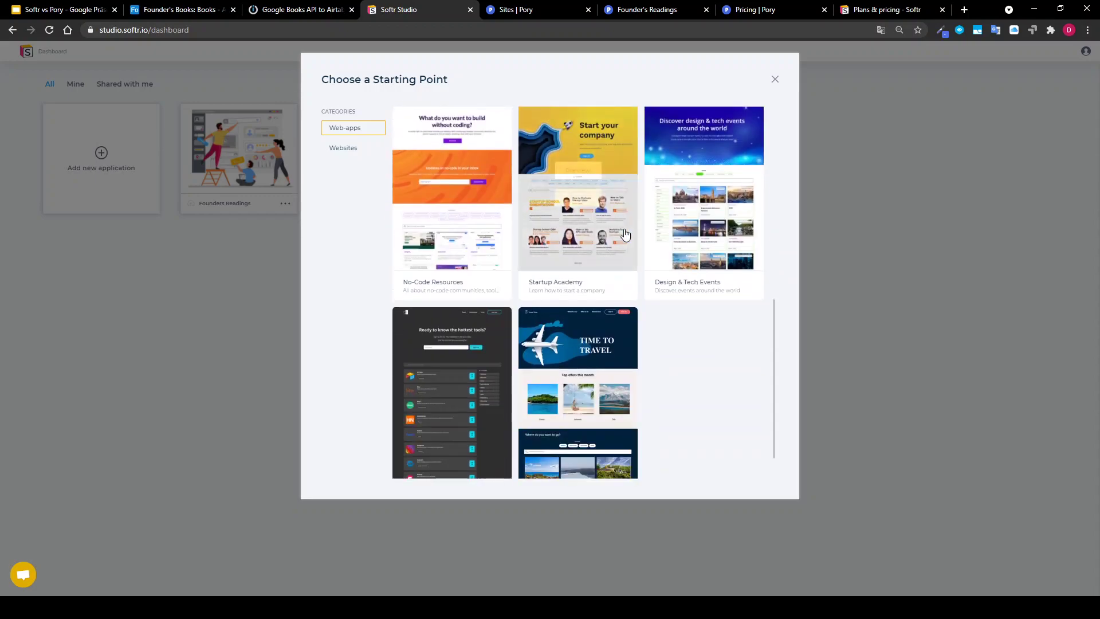
scroll(684, 297, "up", 7)
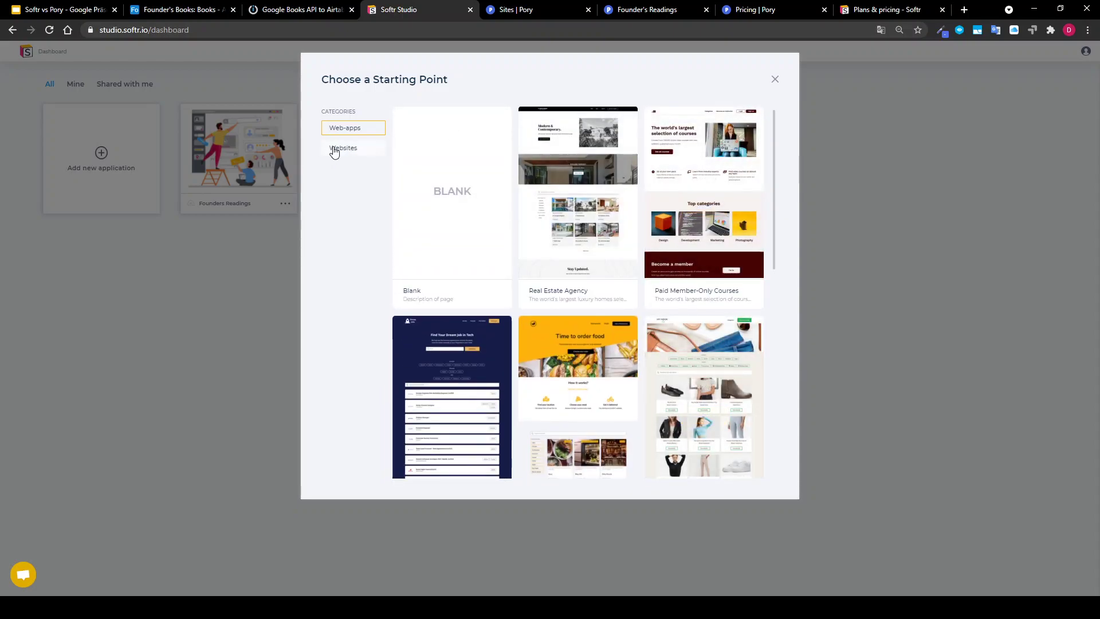
left_click(357, 148)
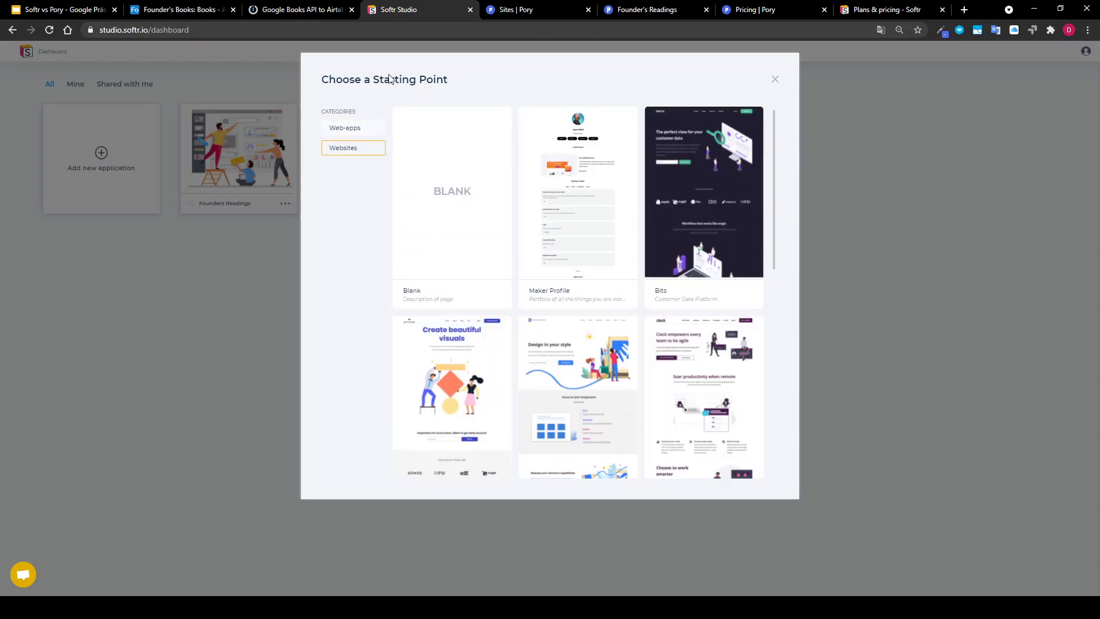
Switch to Pory, start creating a site and browse the template gallery
left_click(529, 12)
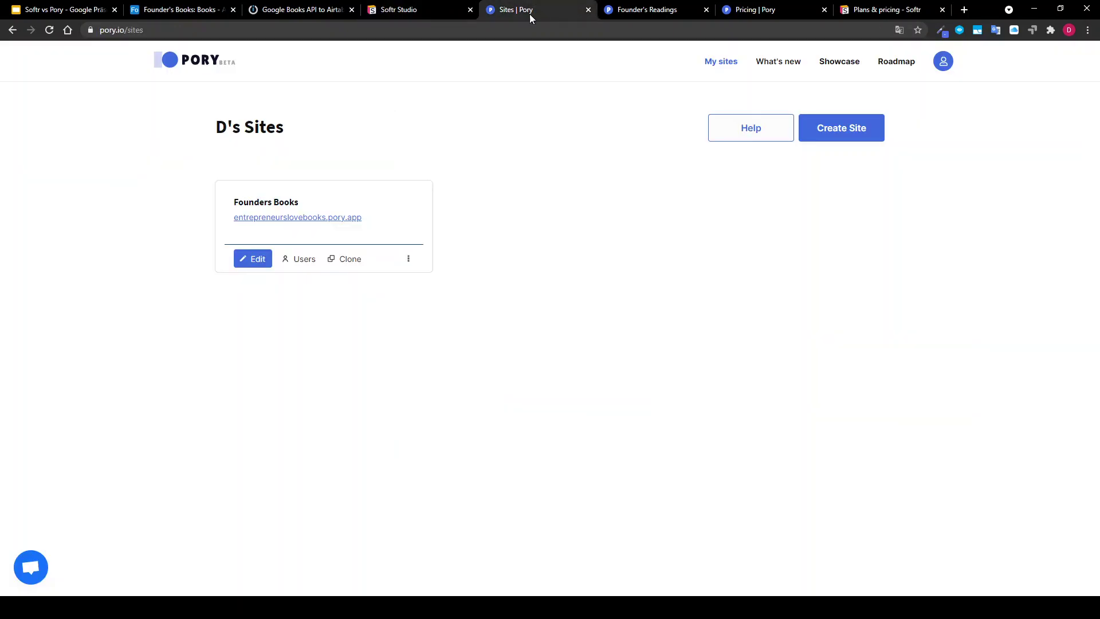
left_click(825, 135)
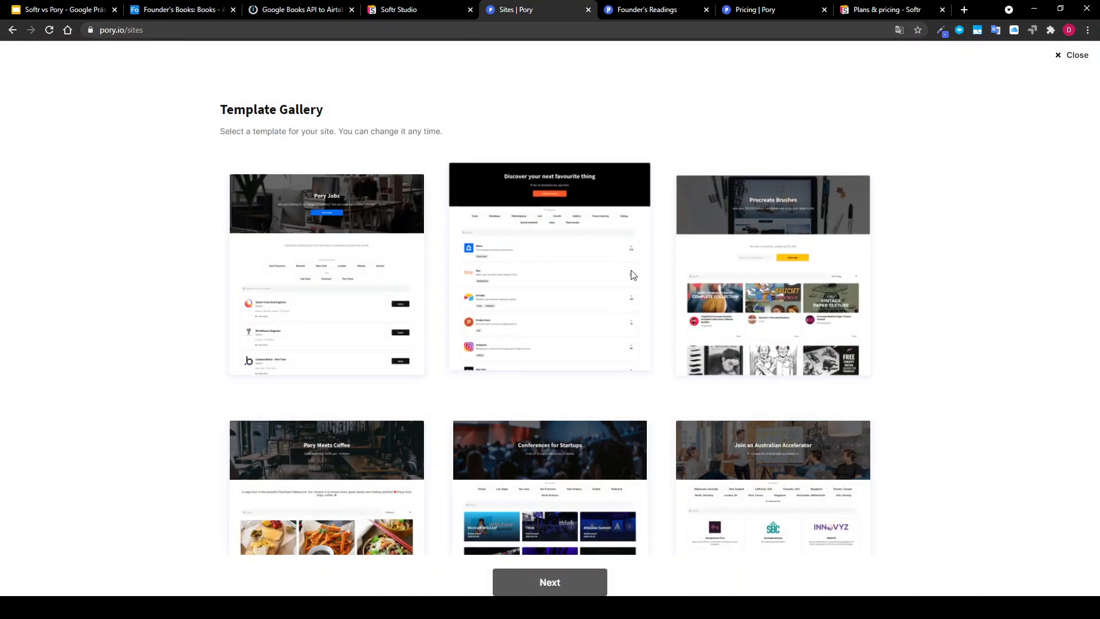
scroll(625, 276, "down", 2)
scroll(590, 291, "up", 2)
scroll(590, 291, "down", 2)
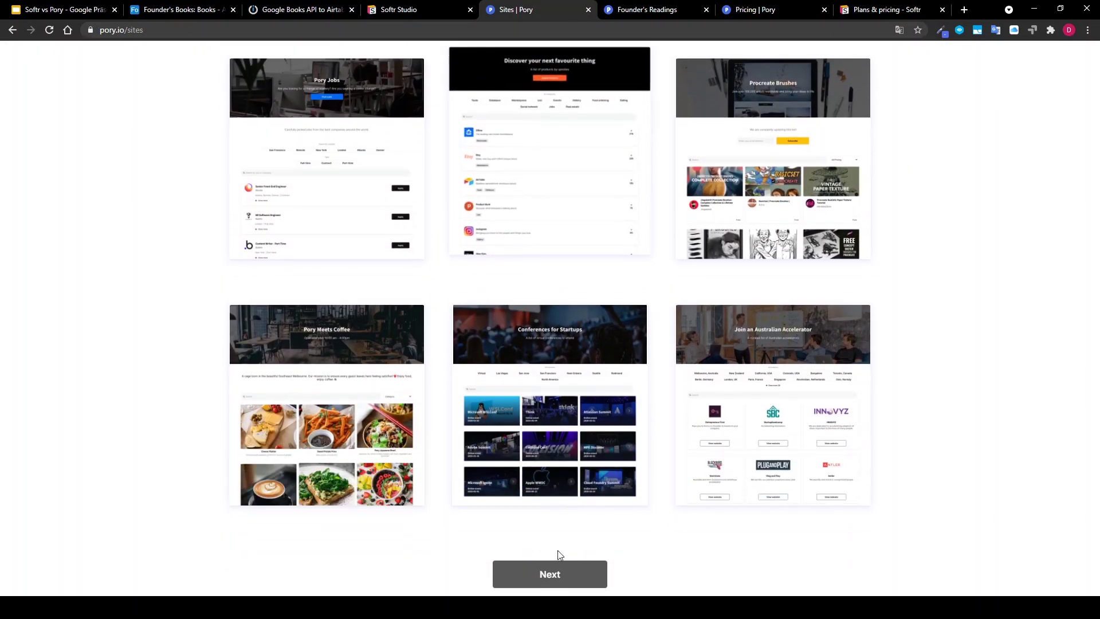
scroll(834, 278, "up", 2)
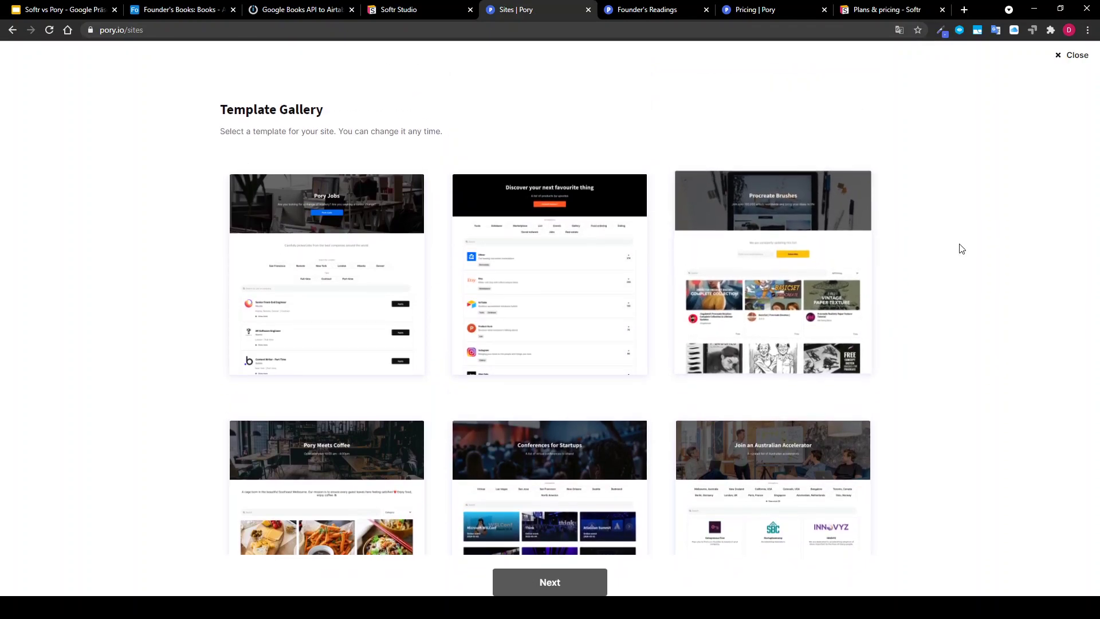
Return to Softr Studio, dismiss the starting-point chooser and open the Founders Readings application
left_click(400, 13)
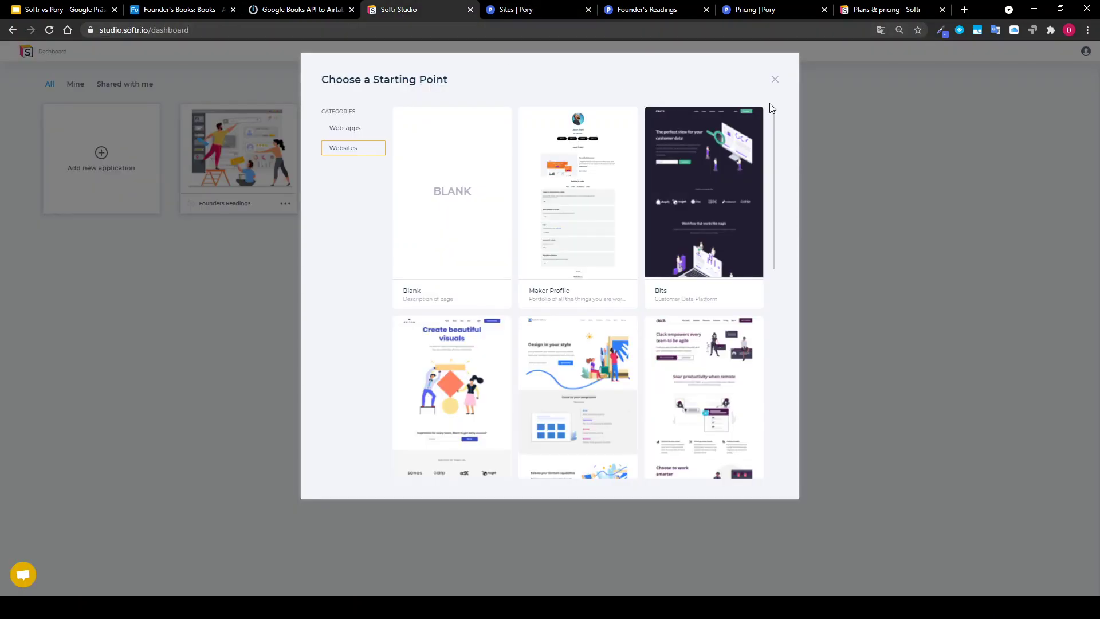
left_click(777, 81)
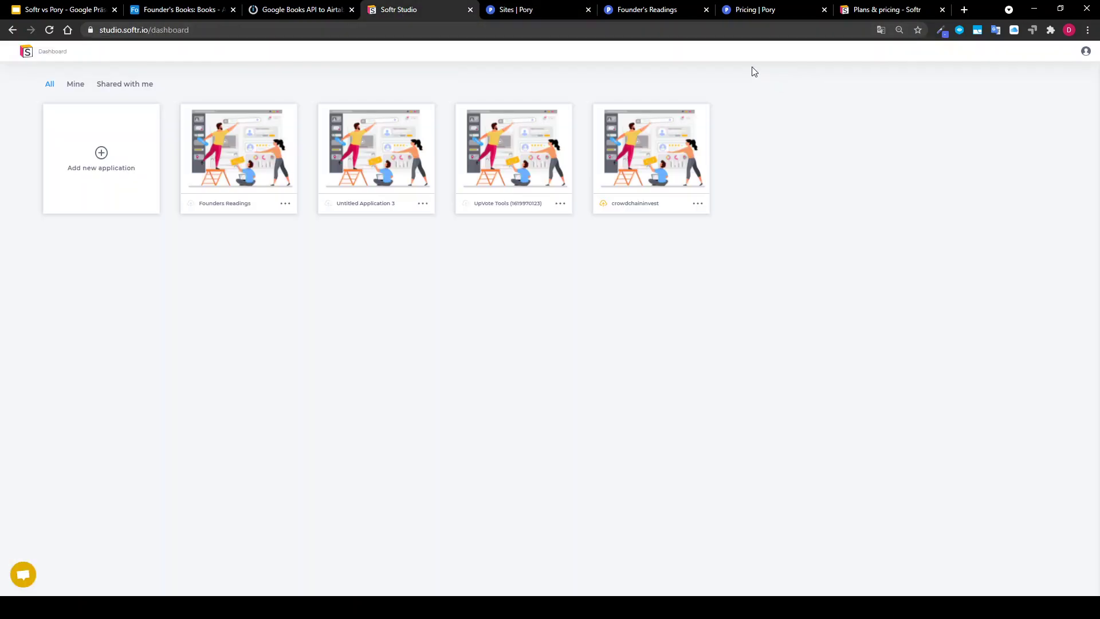
mouse_move(280, 181)
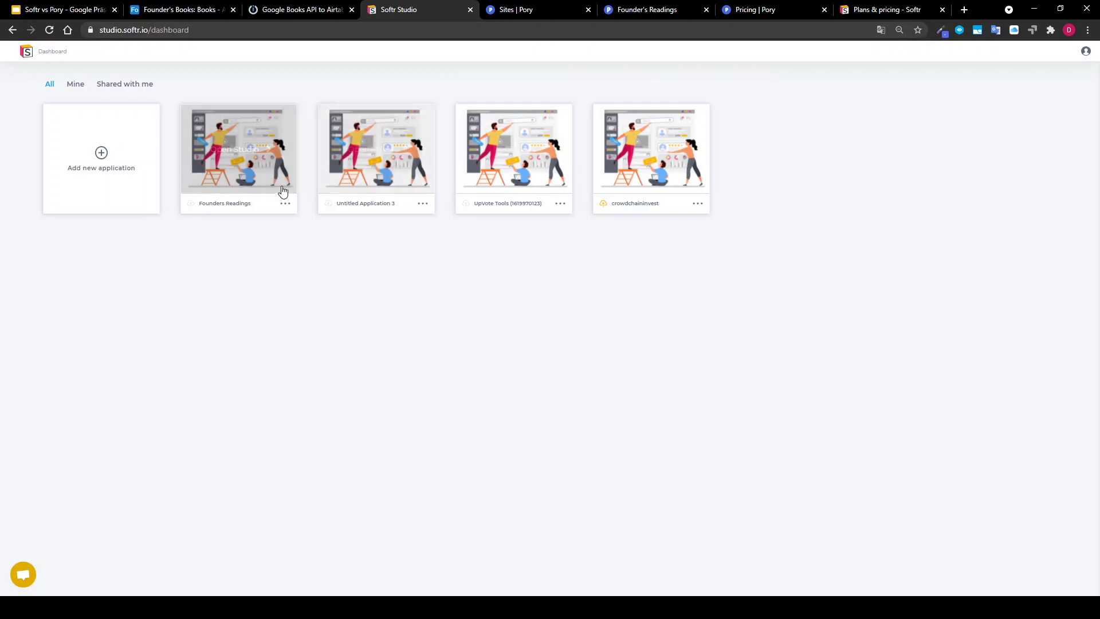
left_click(231, 164)
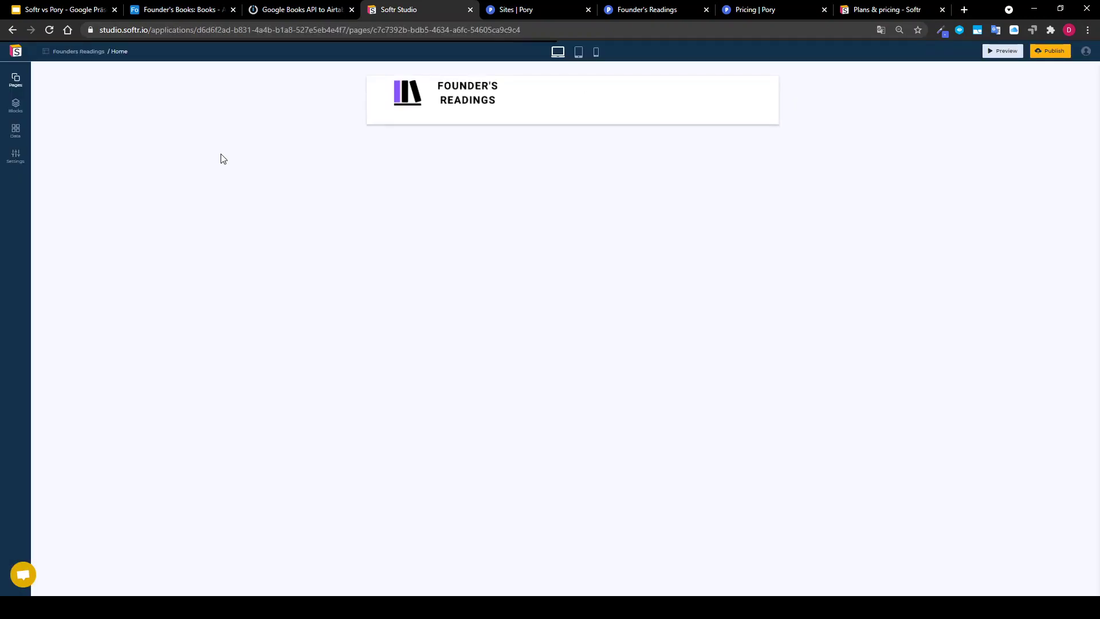
Return to Pory, close the template gallery and open the Founders Books site for editing
left_click(511, 8)
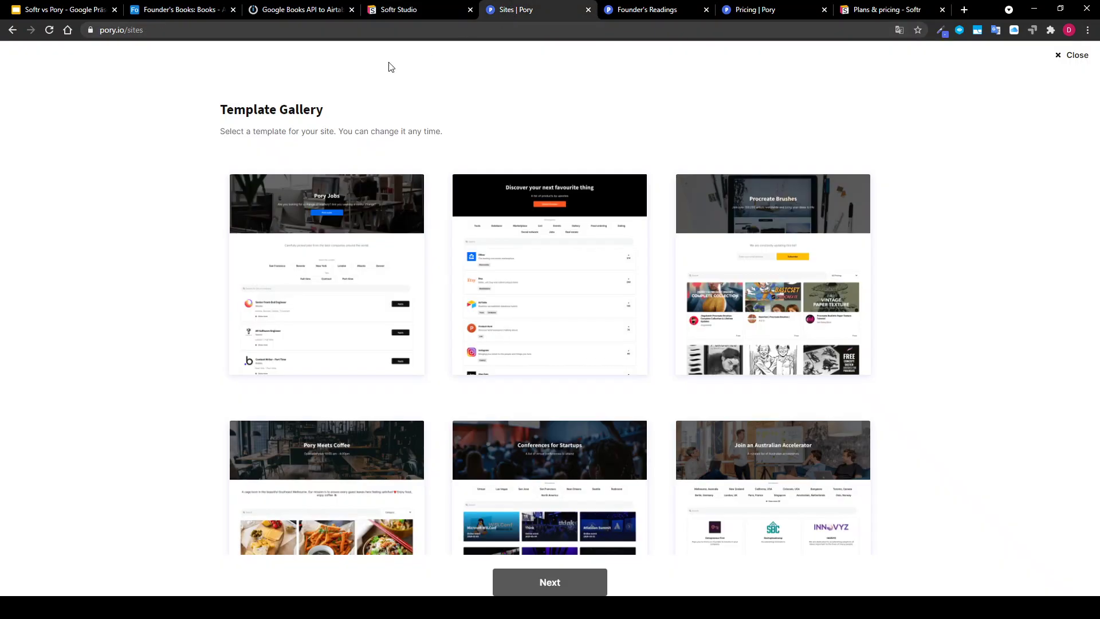
left_click(1075, 54)
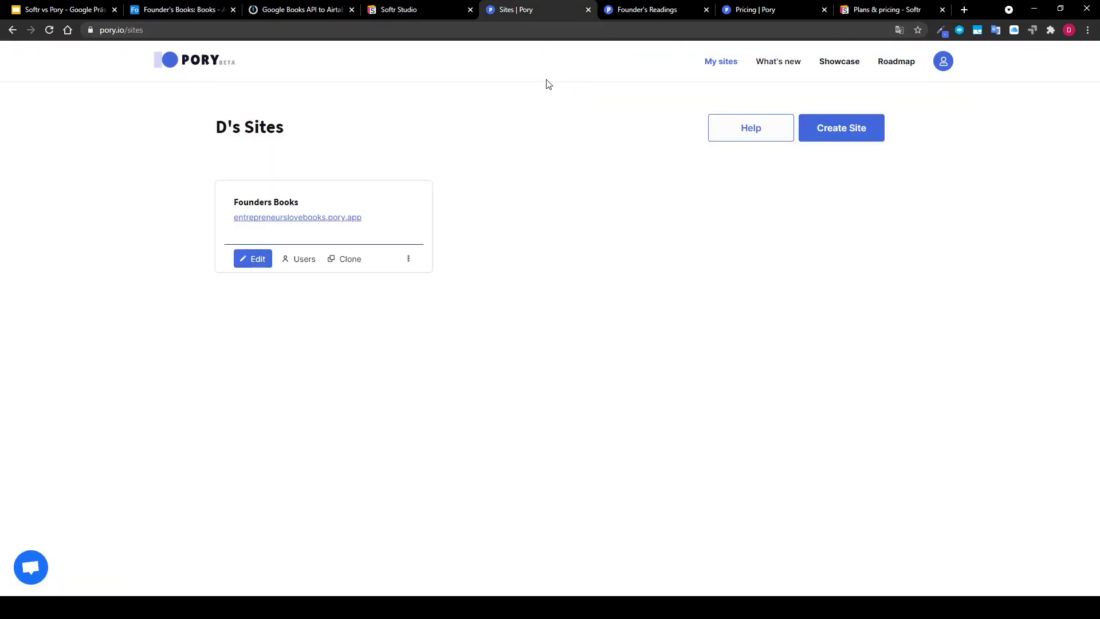
left_click(247, 260)
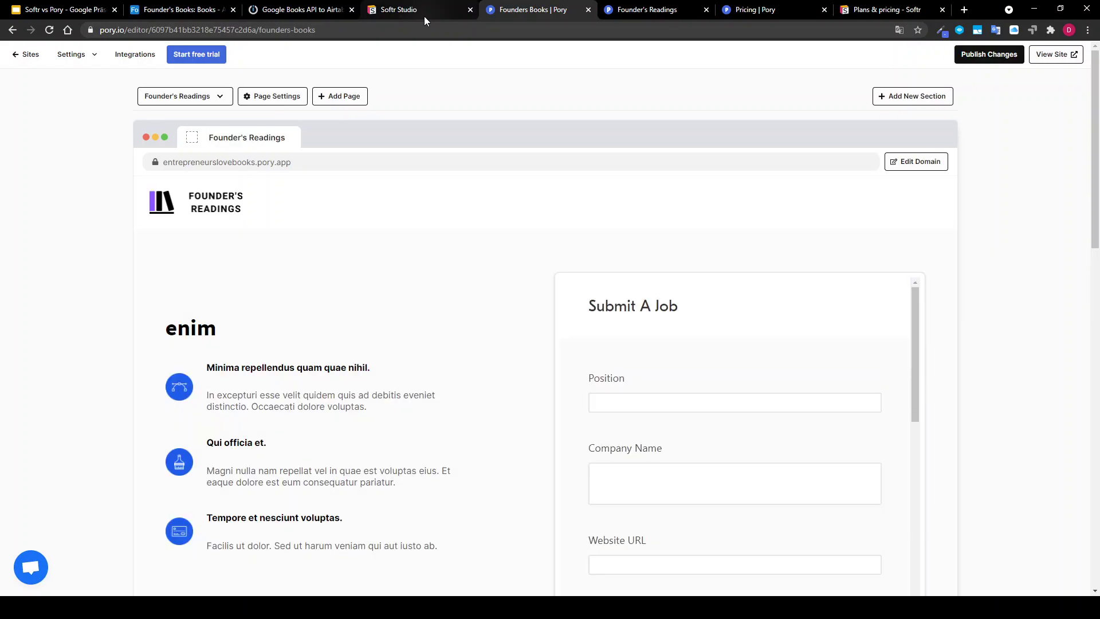
Delete the Submit A Job form section and the book list section from the Founder's Readings page
mouse_move(833, 416)
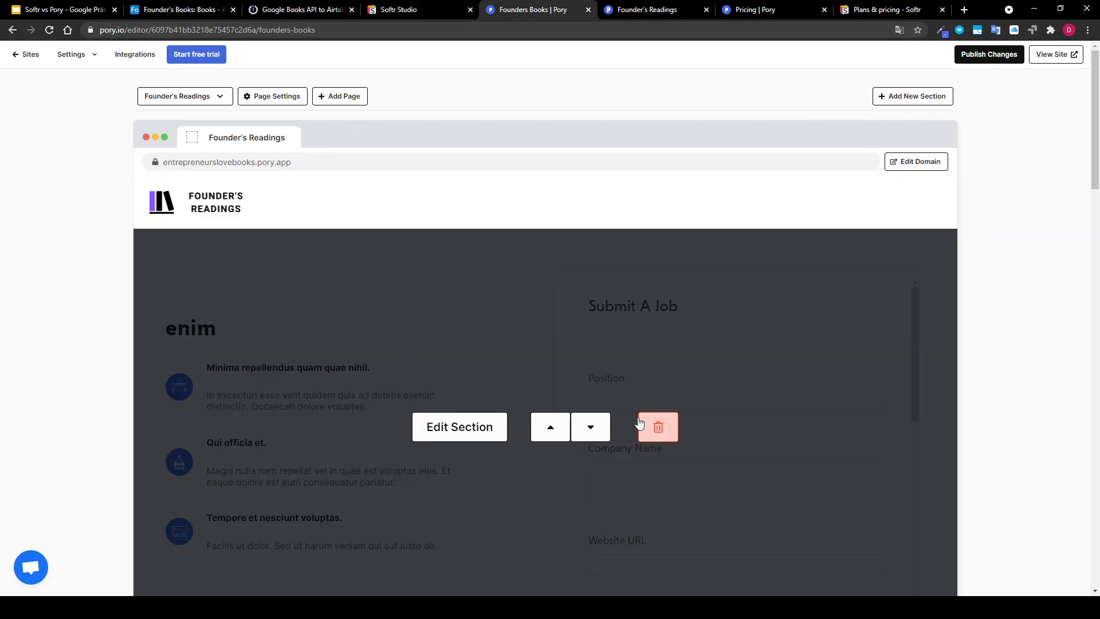
left_click(666, 411)
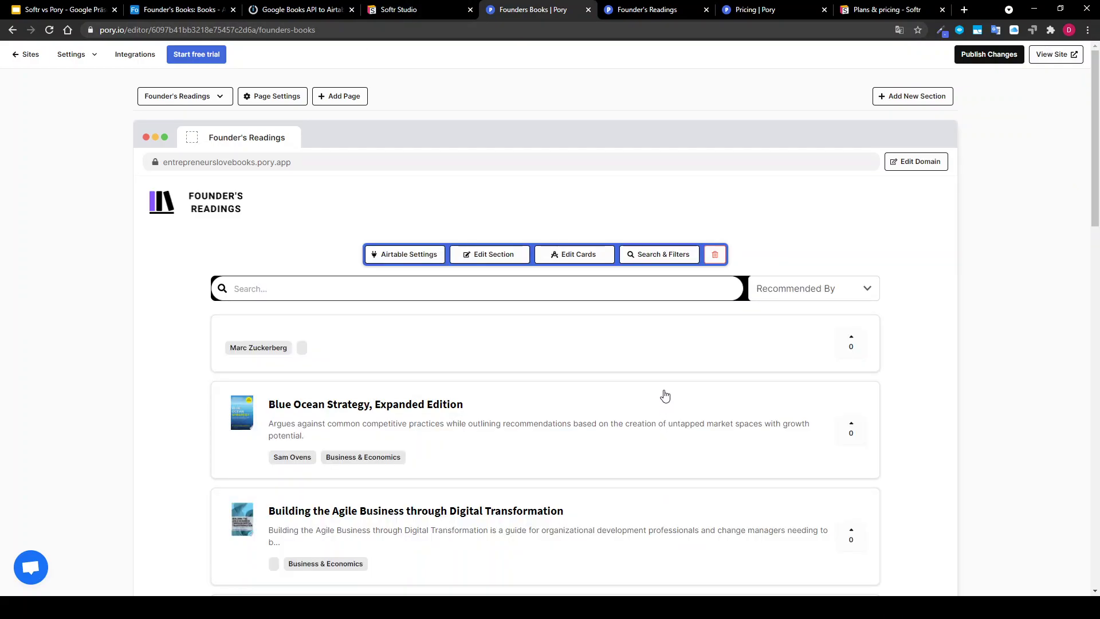
left_click(725, 256)
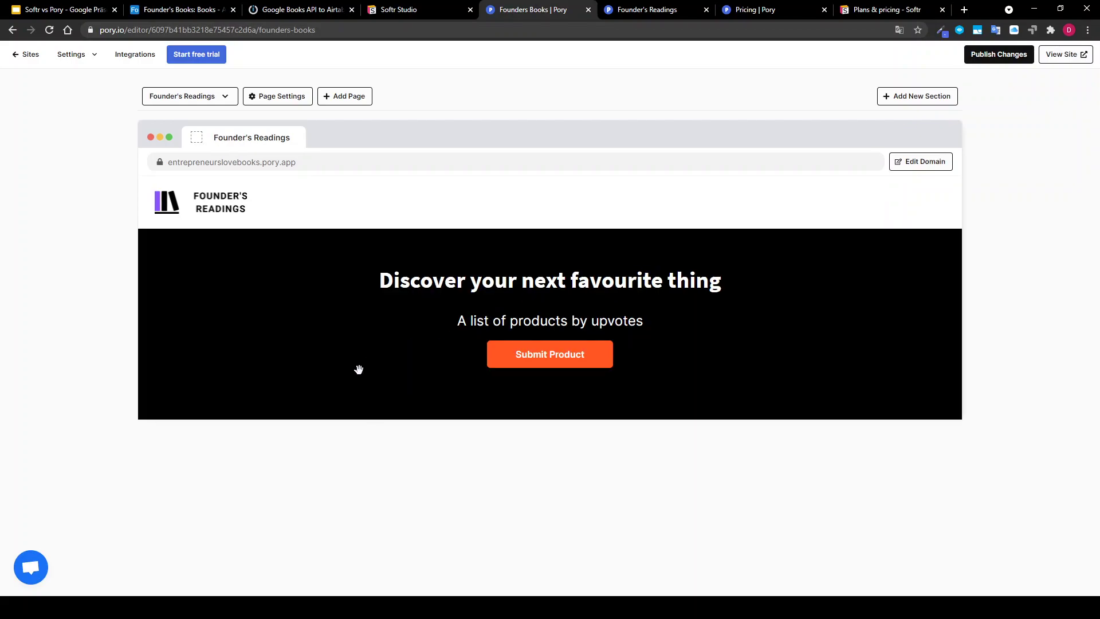
Switch to Softr Studio and examine the blocks that can be added below the header, including the Feature Grid layouts
left_click(393, 13)
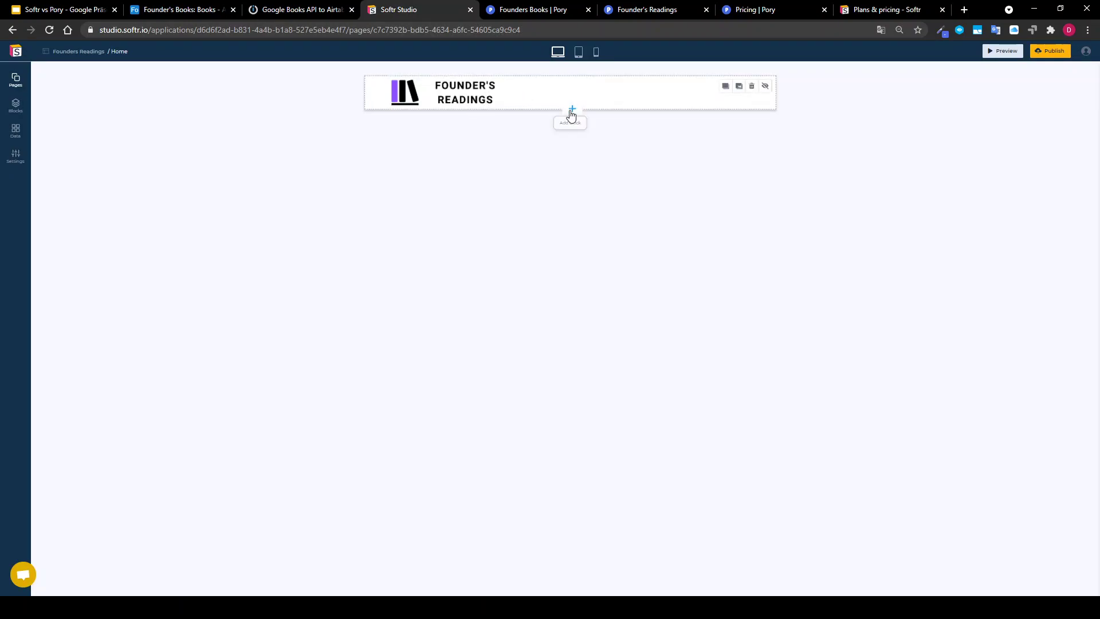
left_click(572, 110)
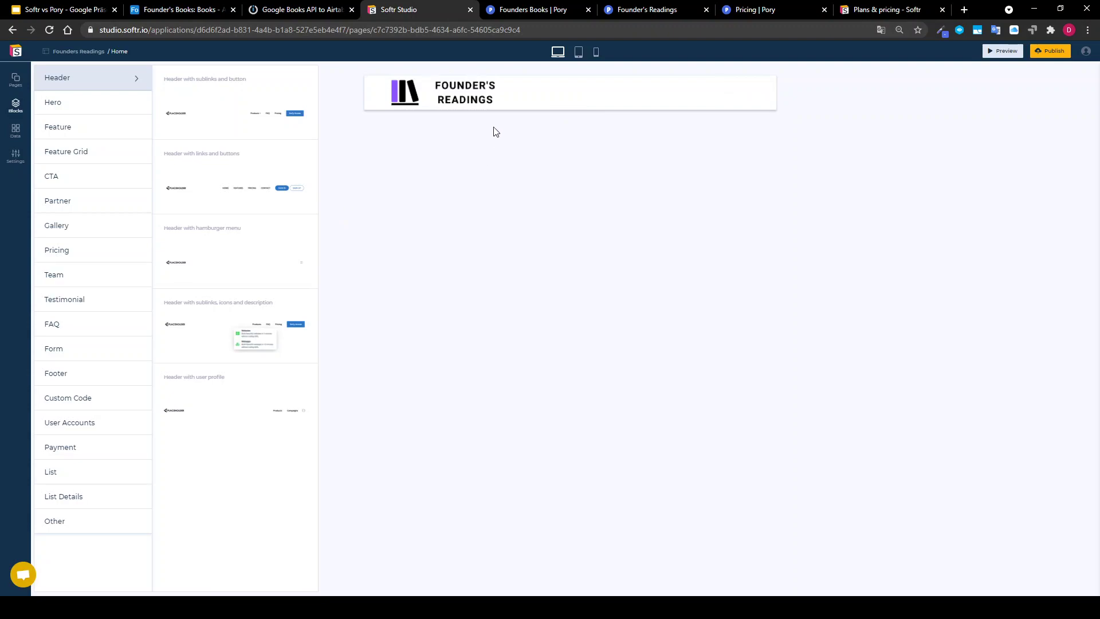
left_click(544, 204)
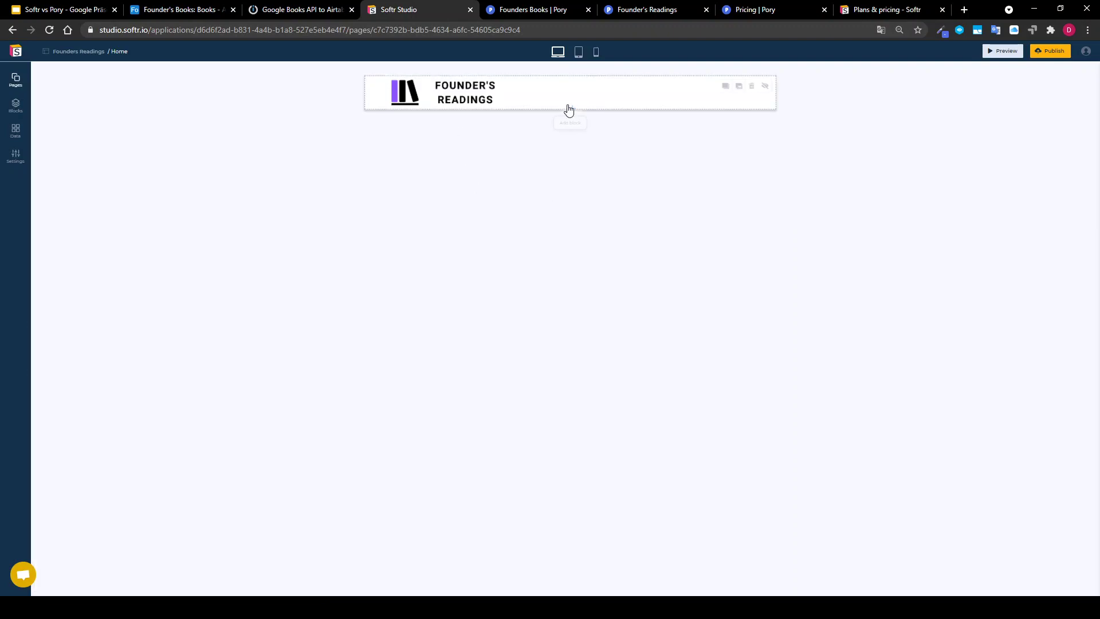
left_click(572, 109)
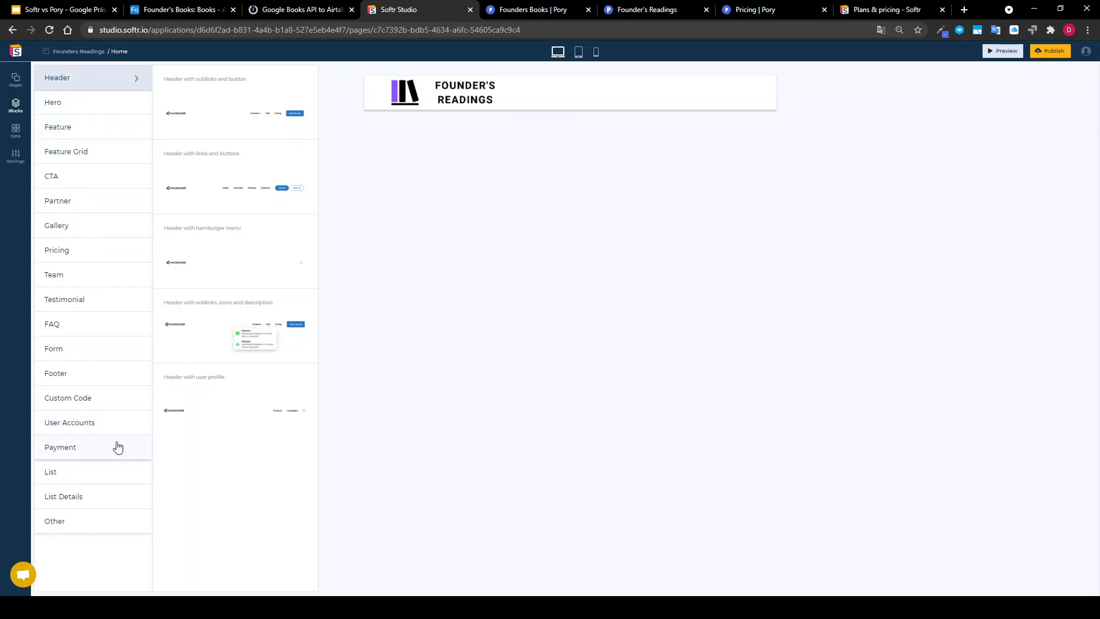
mouse_move(227, 134)
left_click(74, 153)
scroll(234, 311, "down", 2)
scroll(235, 311, "down", 2)
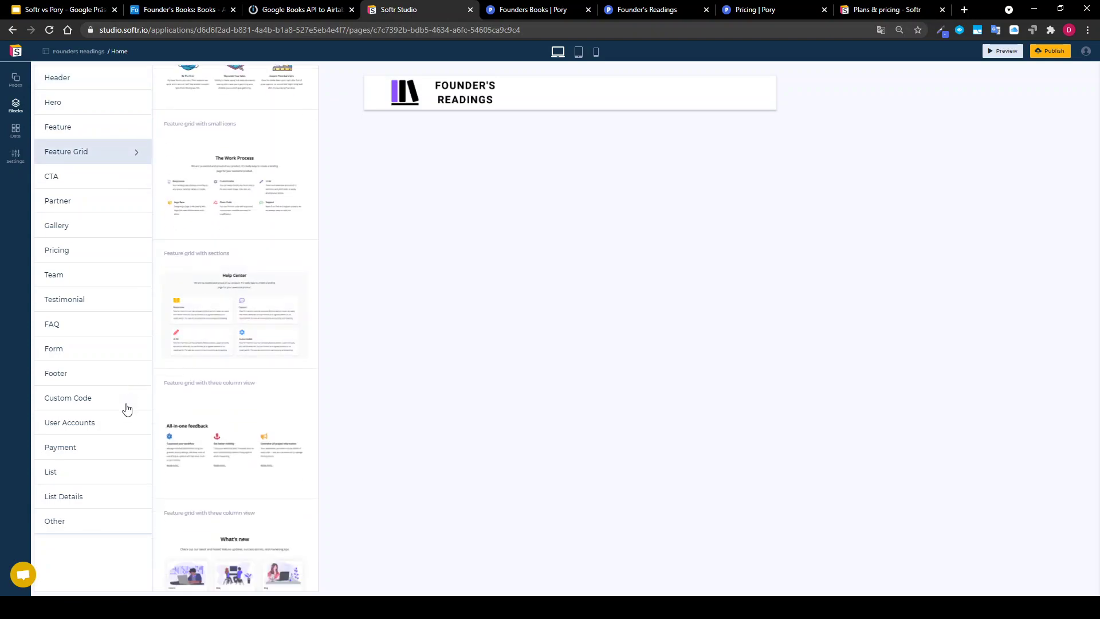
Add the list block with horizontal cards and upvoting button below the header of the Home page
left_click(77, 473)
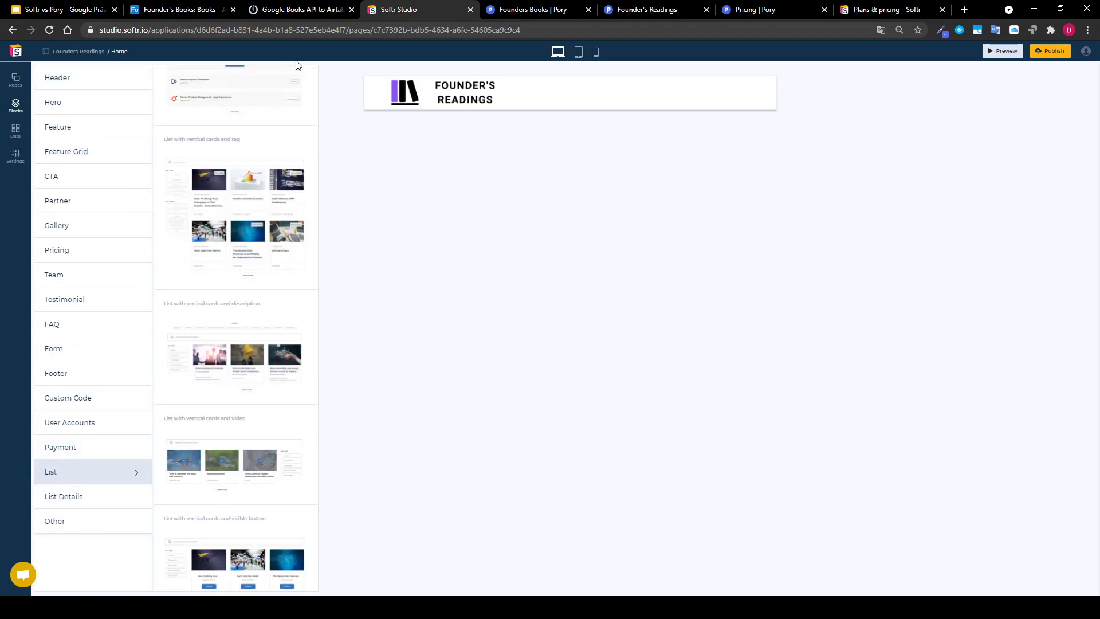
scroll(269, 169, "up", 6)
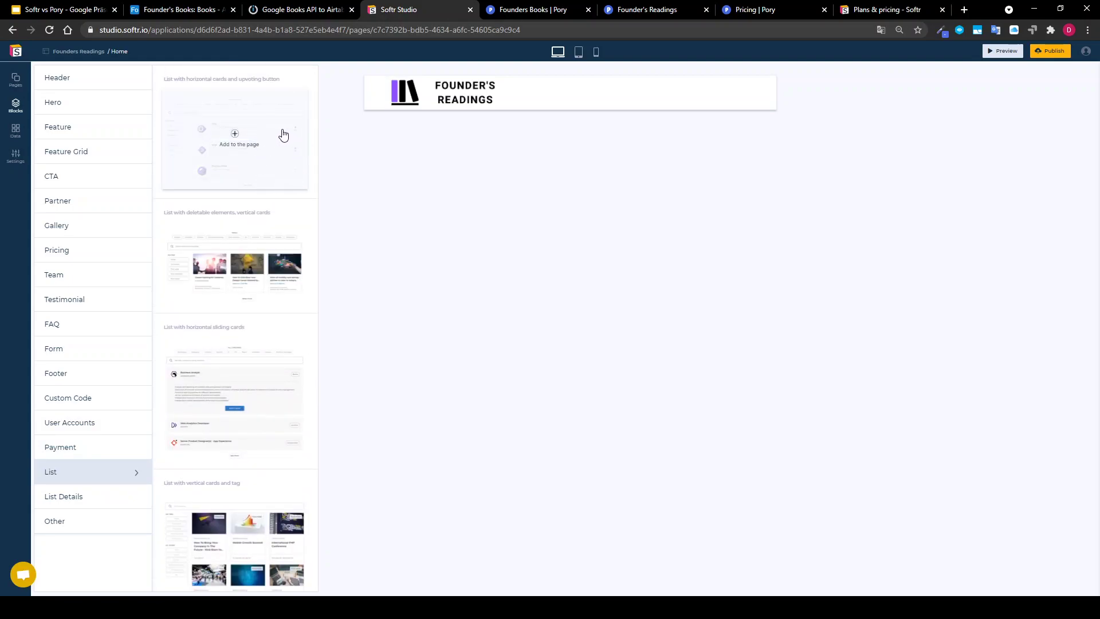
left_click(237, 144)
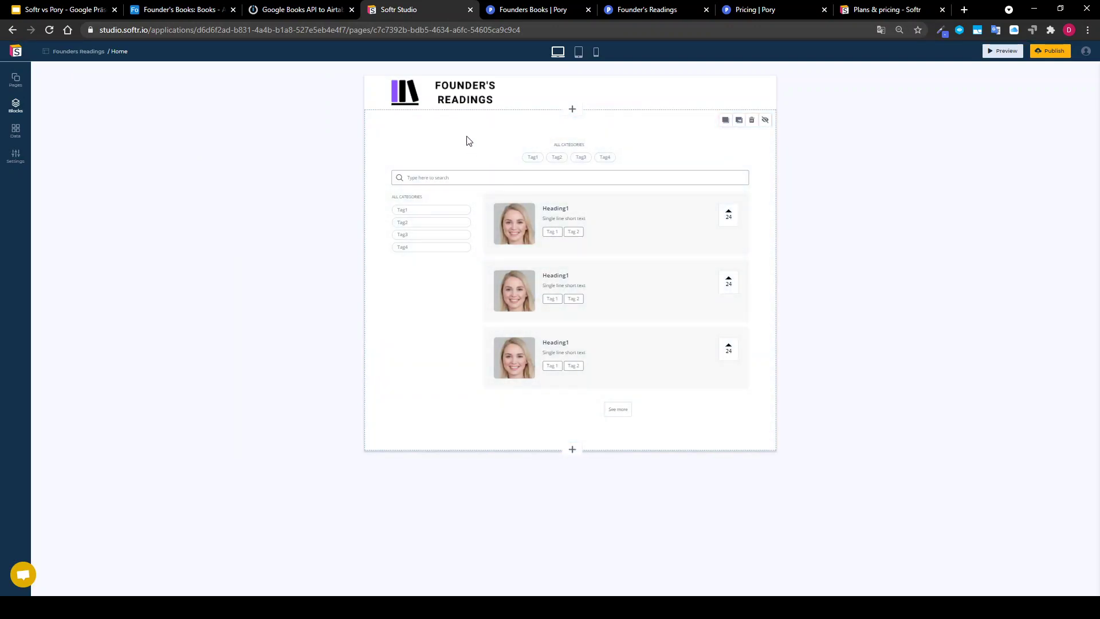
Open the new list block's settings and connect it to the Founder's Books Airtable base
left_click(521, 142)
left_click(986, 125)
left_click(999, 137)
type("foun")
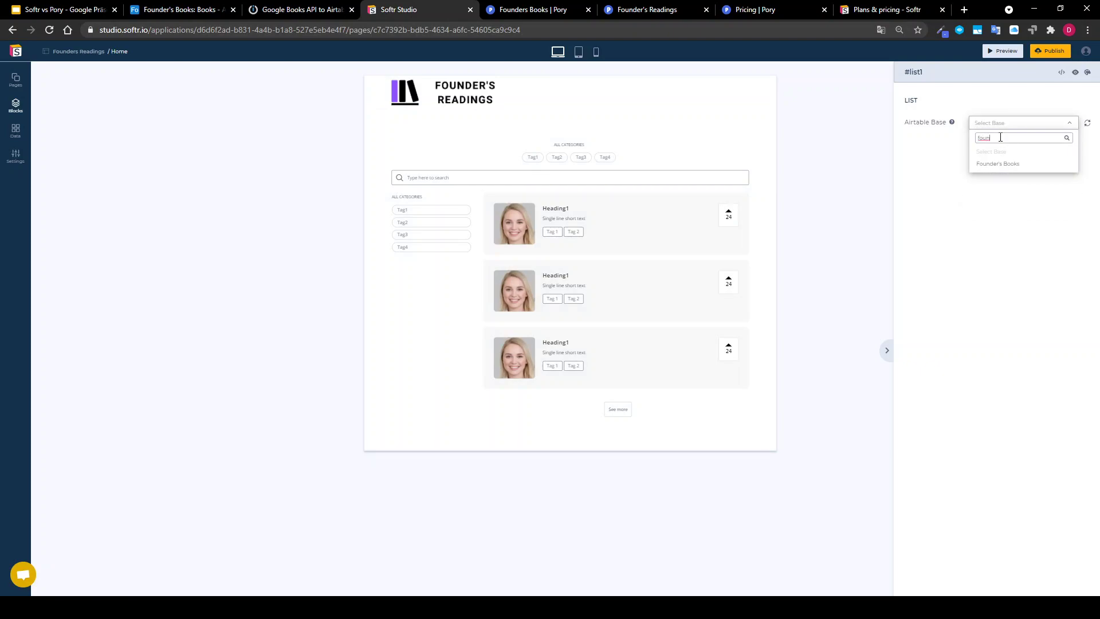
left_click(1000, 164)
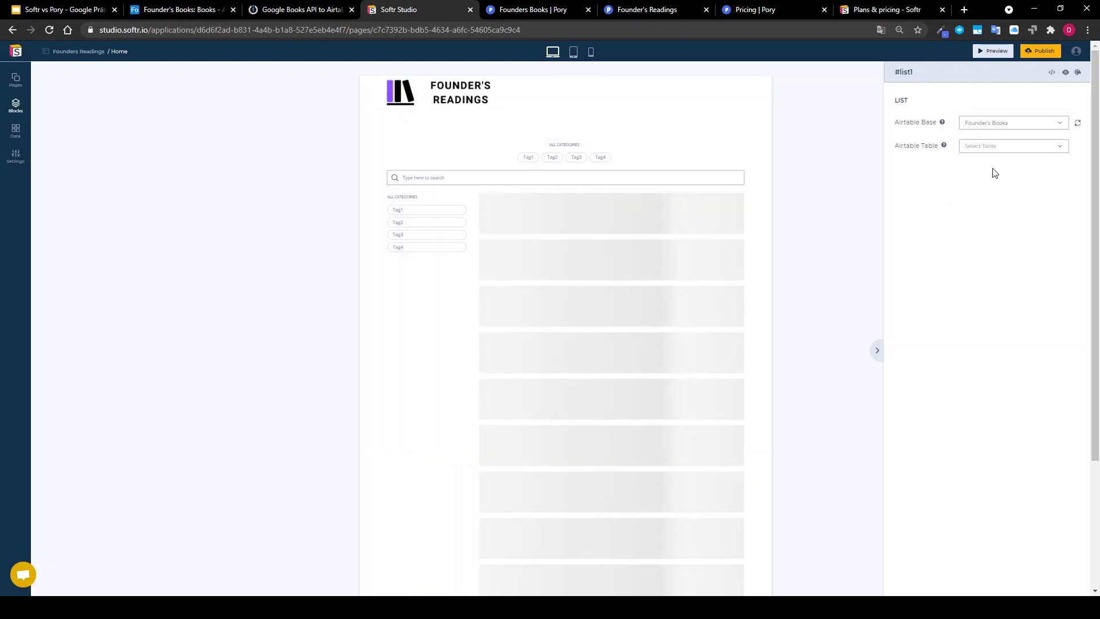
Set the list's Airtable table to Books and its default view to Validated & Ready
left_click(995, 150)
left_click(991, 175)
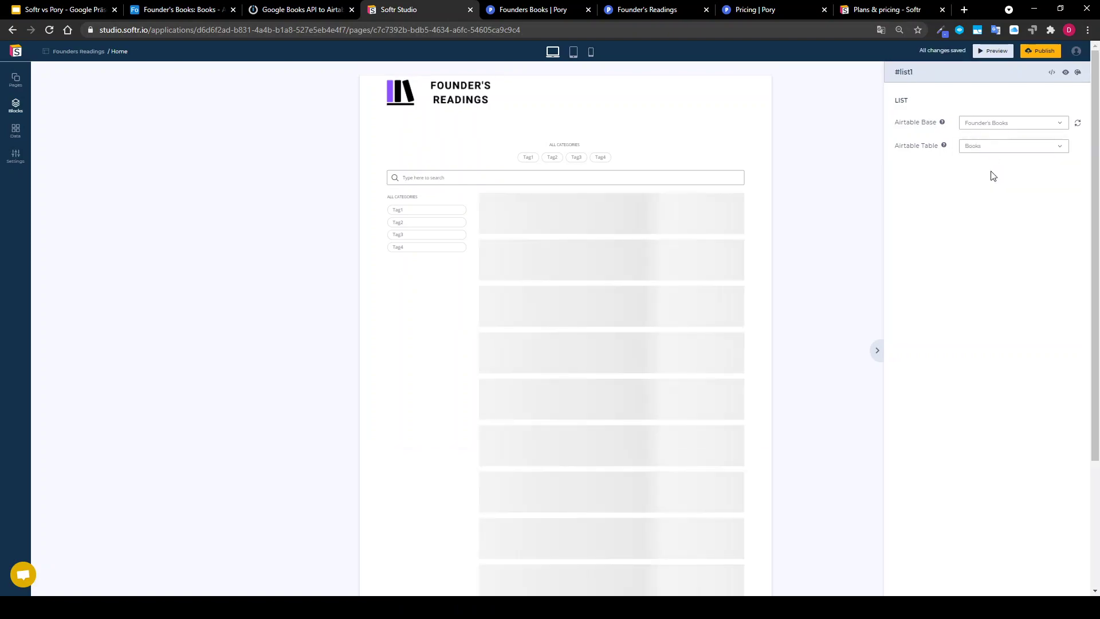
left_click(997, 172)
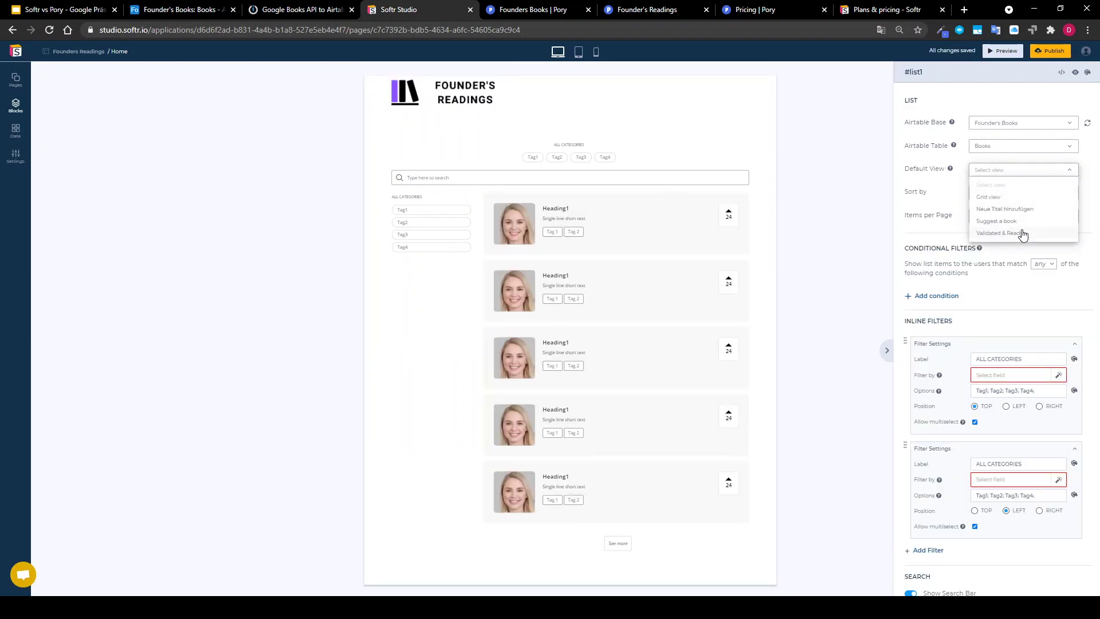
left_click(1021, 235)
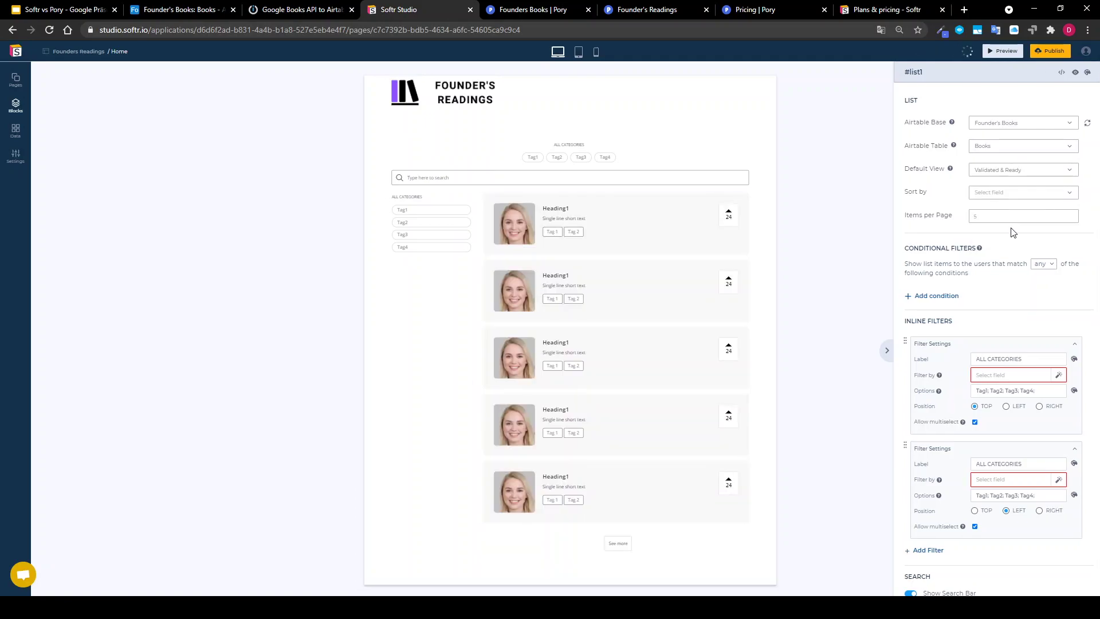
Sort the list by Votes // Z - A and set its items per page to 12
left_click(1026, 195)
scroll(1005, 249, "down", 2)
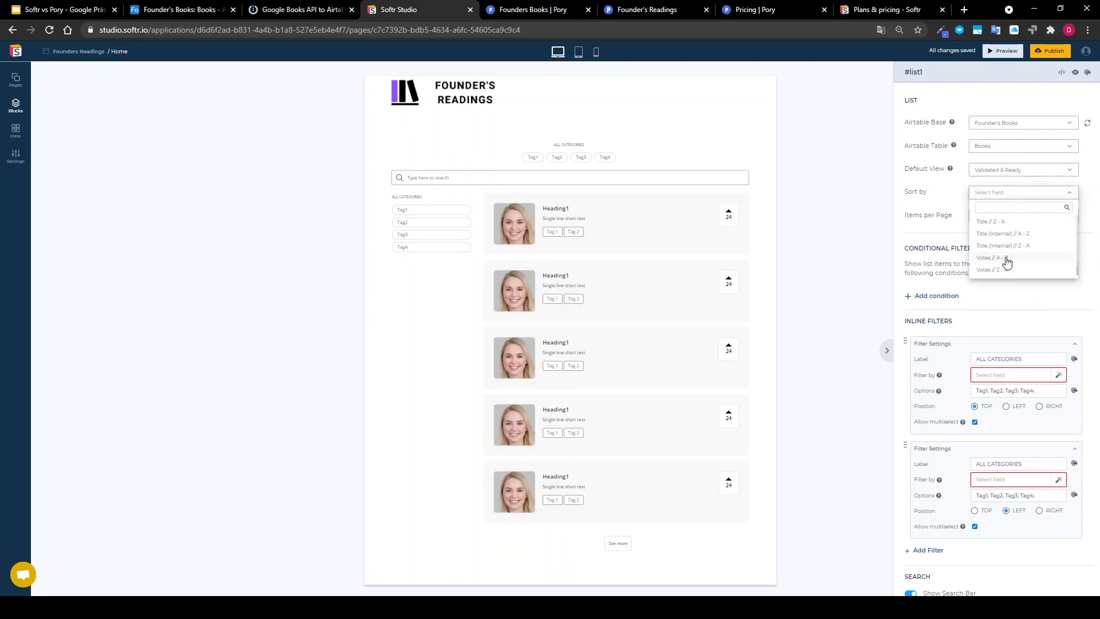
left_click(1010, 271)
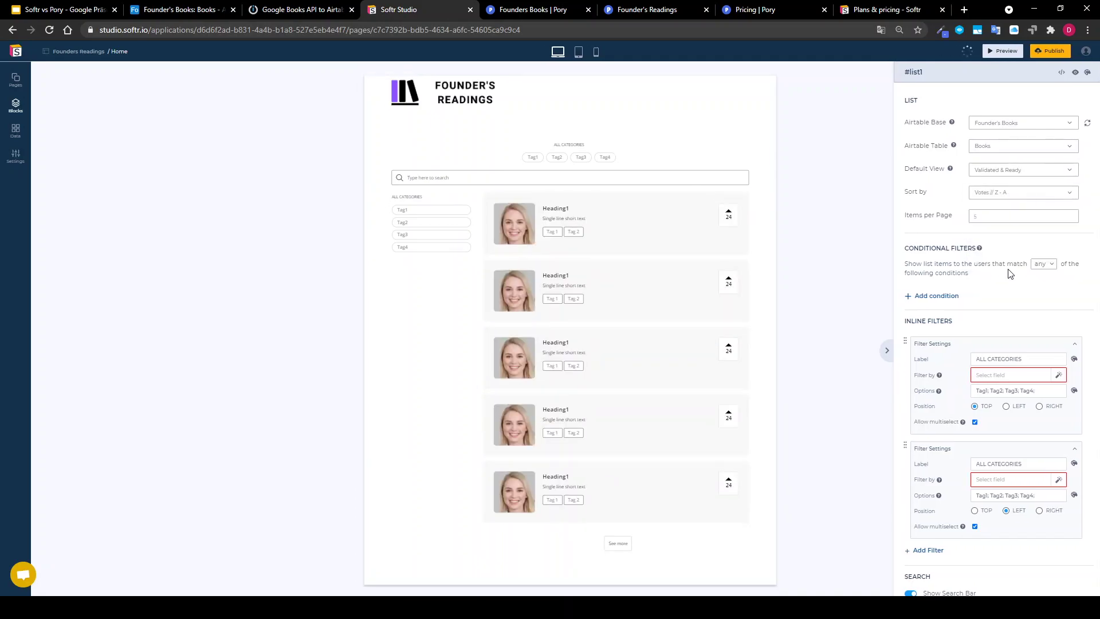
type("12")
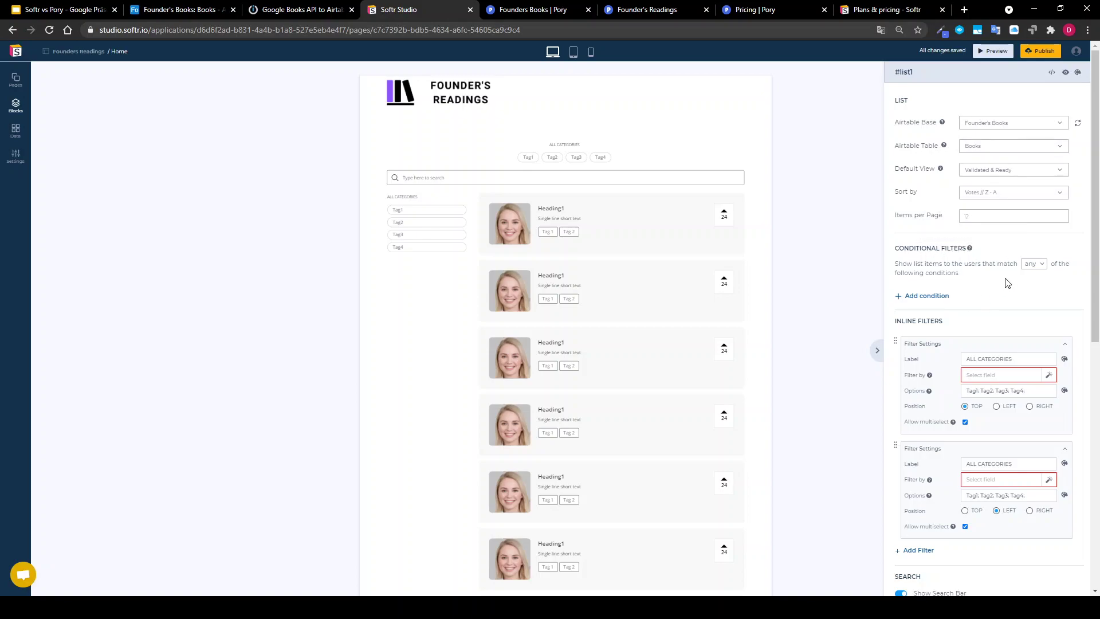
Change the label of the first inline filter to RECOMMANDED BY
scroll(1004, 281, "down", 2)
triple_click(1007, 244)
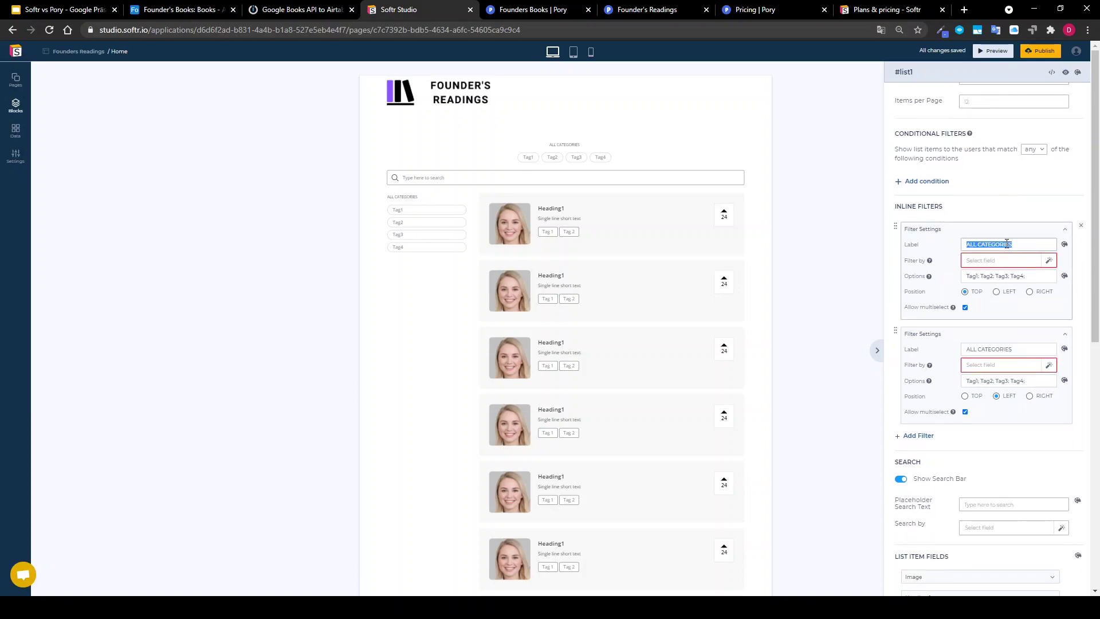
type("REC")
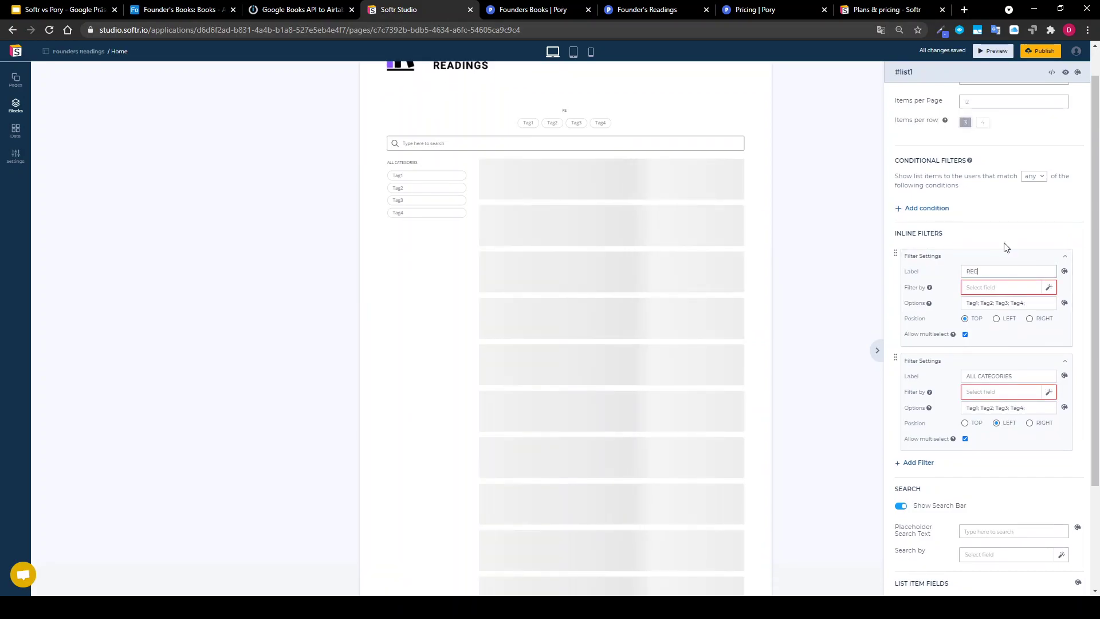
type("OMMANDED BY")
Make the RECOMMANDED BY filter use the Recommend By String field
left_click(990, 288)
scroll(1000, 309, "down", 5)
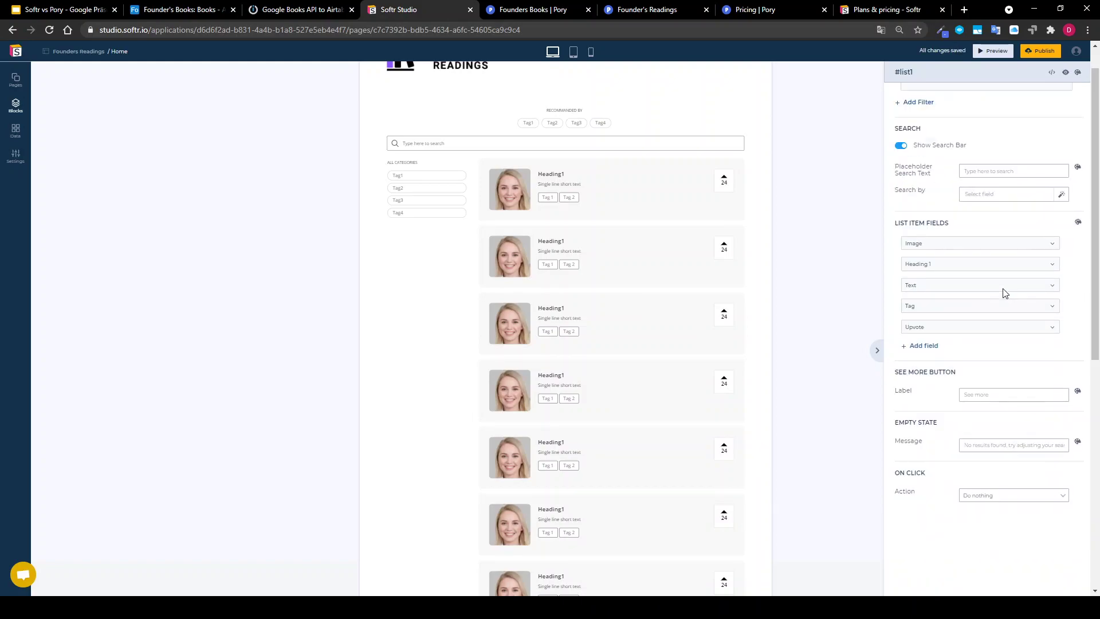
scroll(981, 160, "up", 5)
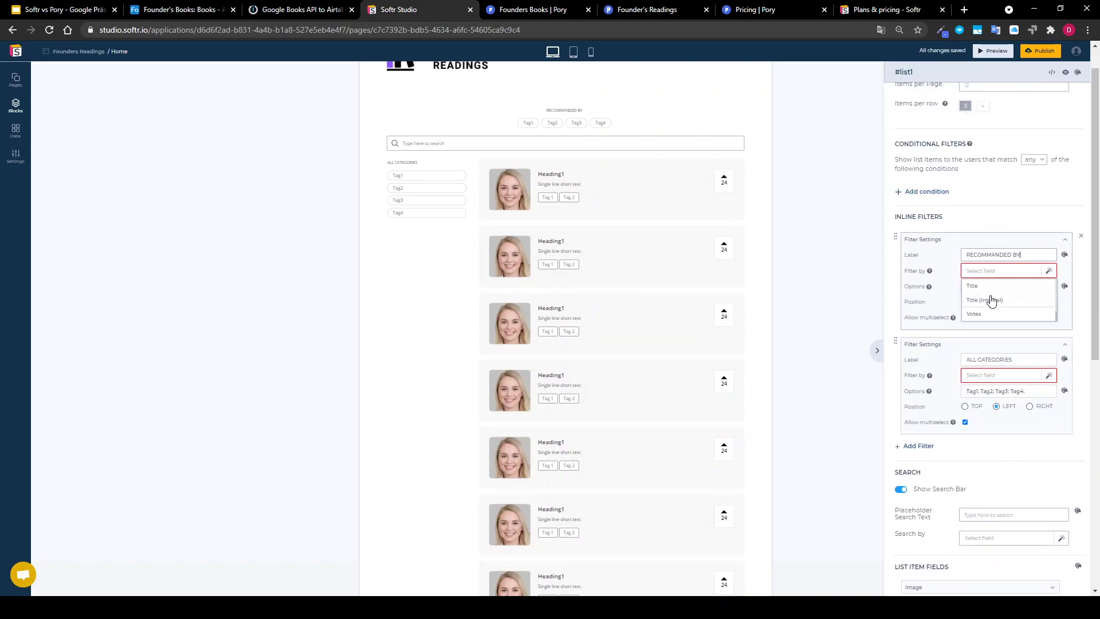
scroll(990, 300, "down", 3)
scroll(945, 241, "up", 3)
scroll(1000, 275, "down", 1)
scroll(1002, 243, "down", 3)
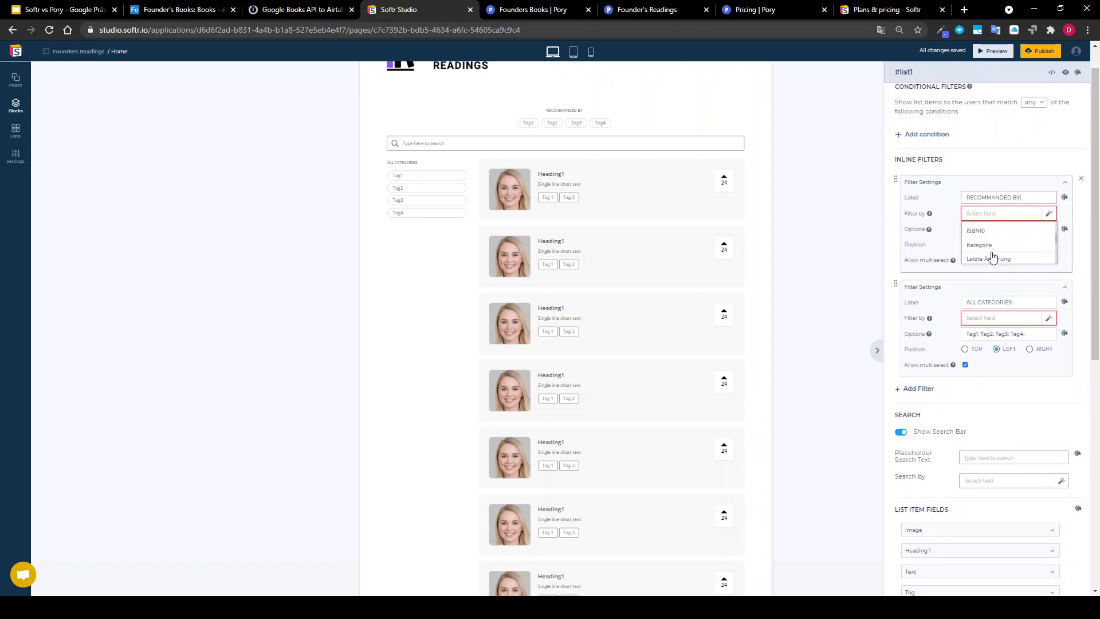
scroll(991, 248, "down", 2)
left_click(994, 245)
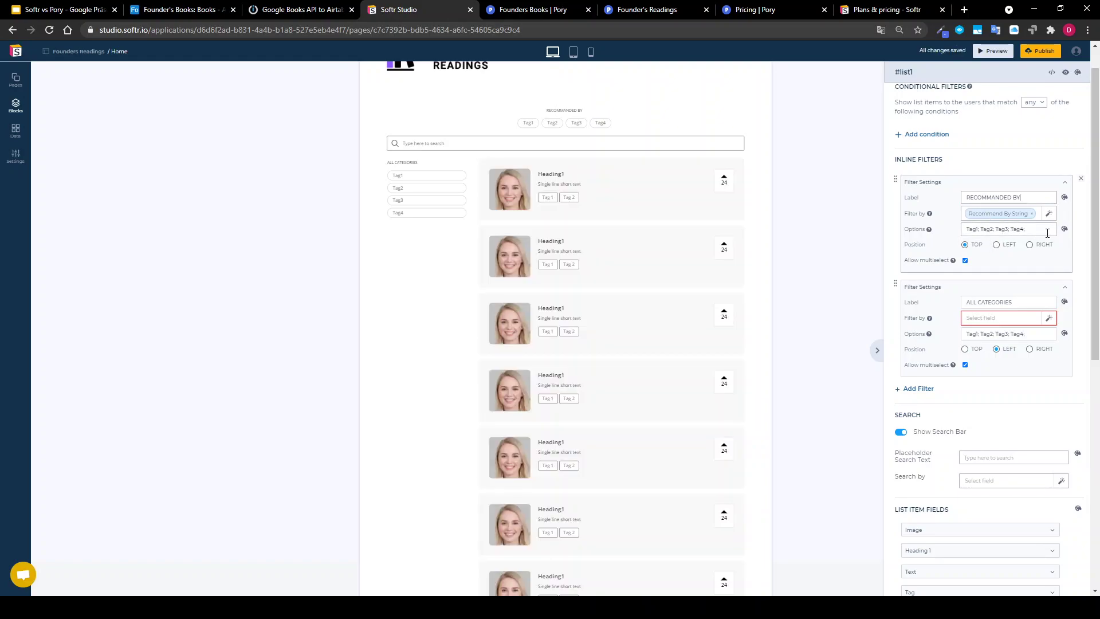
Set the filter's options to Sam Oven;Jeff Bezos;Marc Zuckerberg and delete the ALL CATEGORIES filter
triple_click(1047, 233)
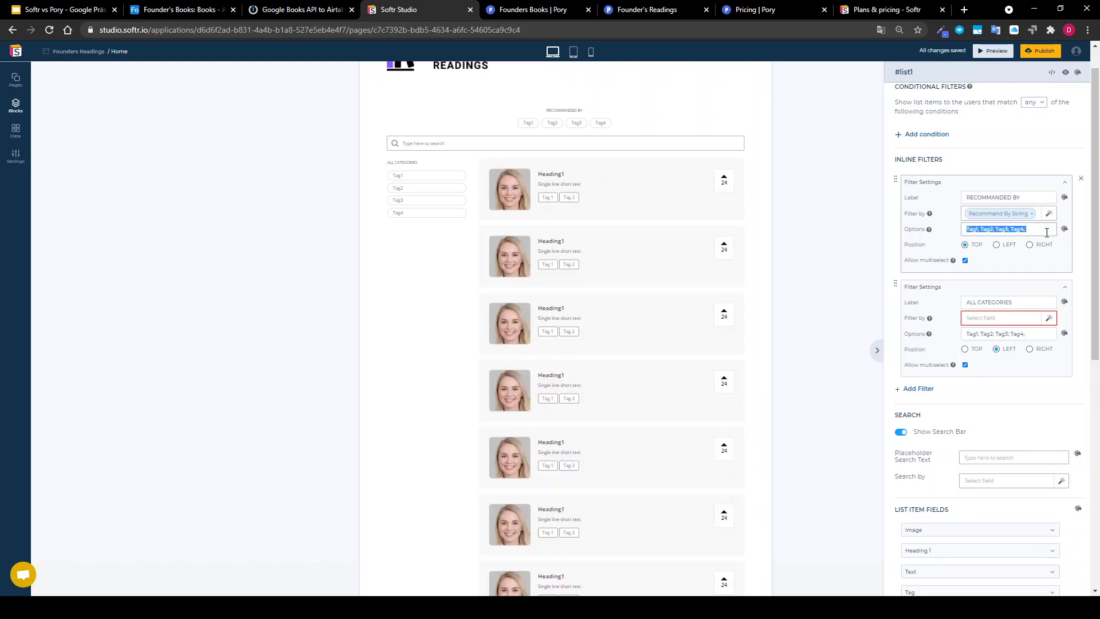
type("Sam")
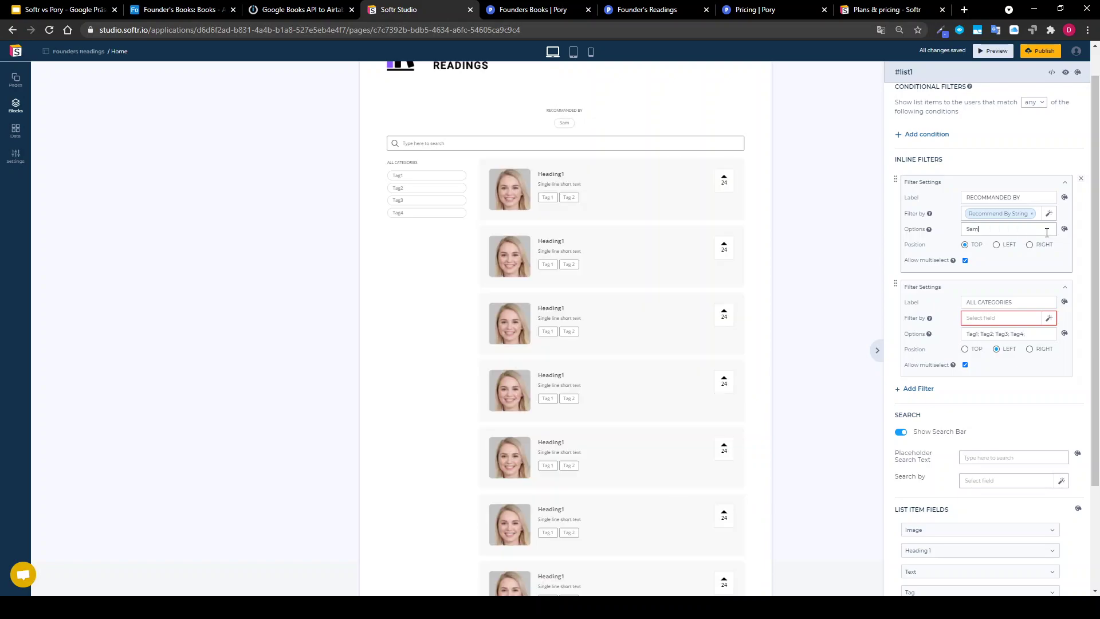
type(" Oven;")
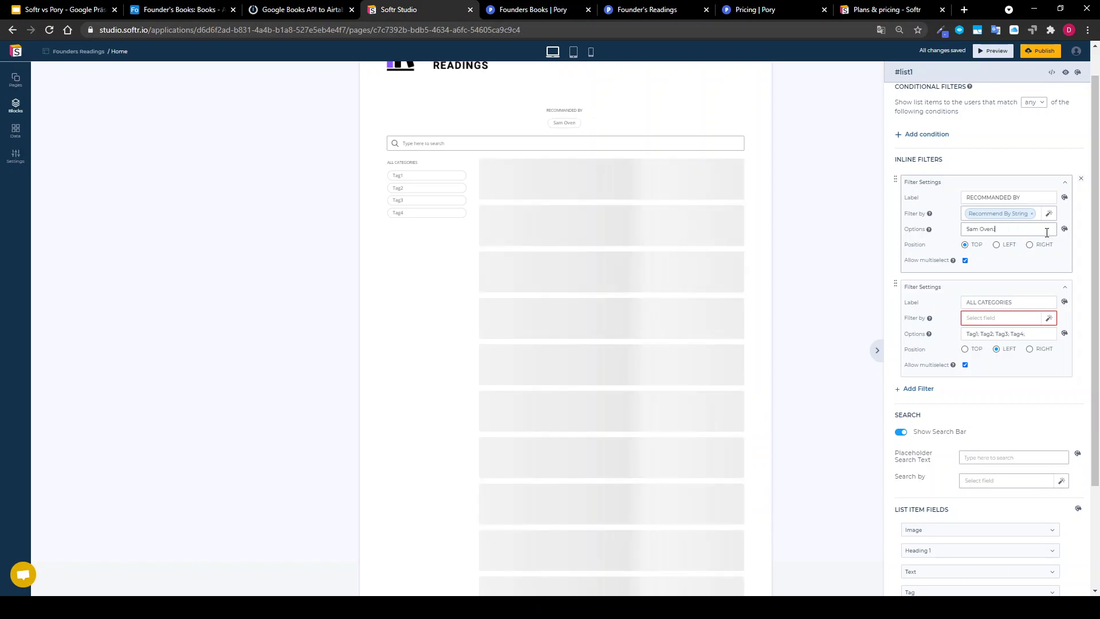
type("Jeff Bezos")
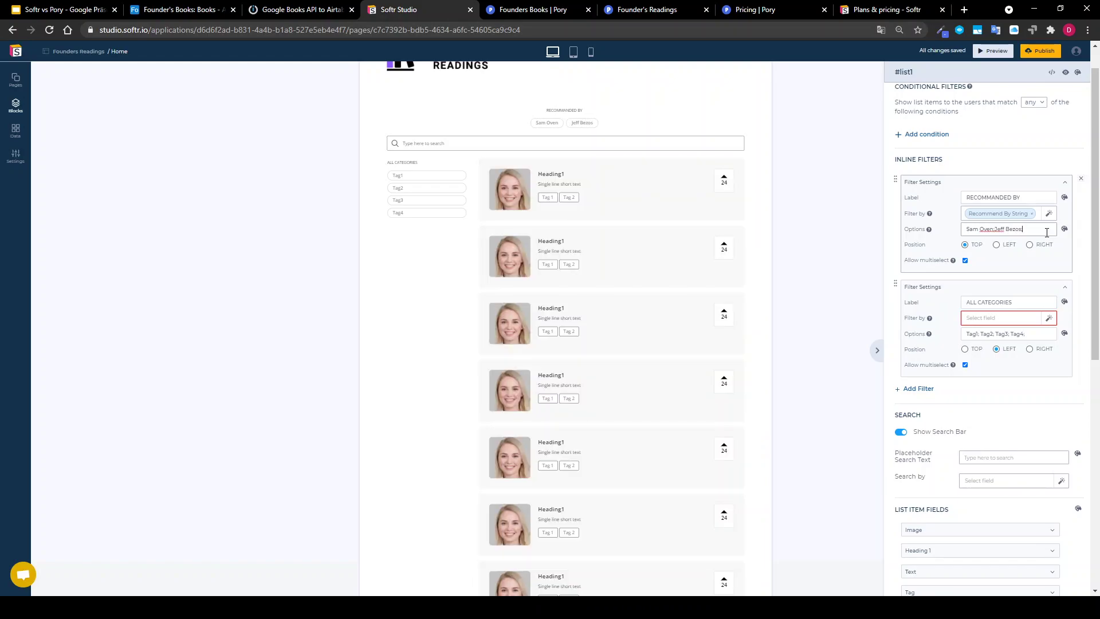
type(";Marc Zuckerberg")
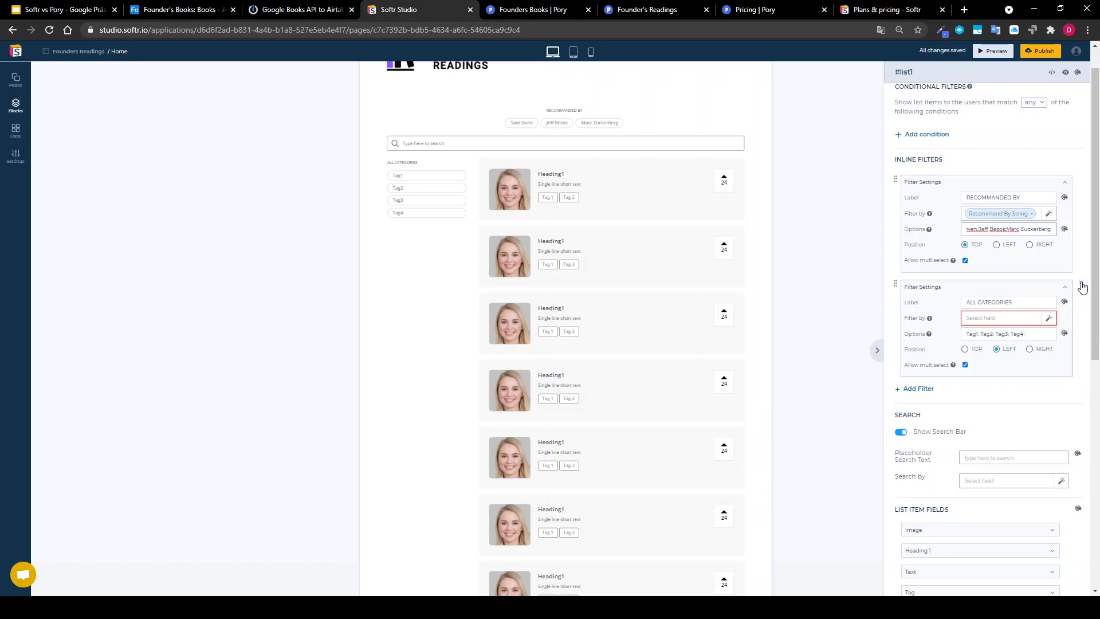
left_click(1082, 288)
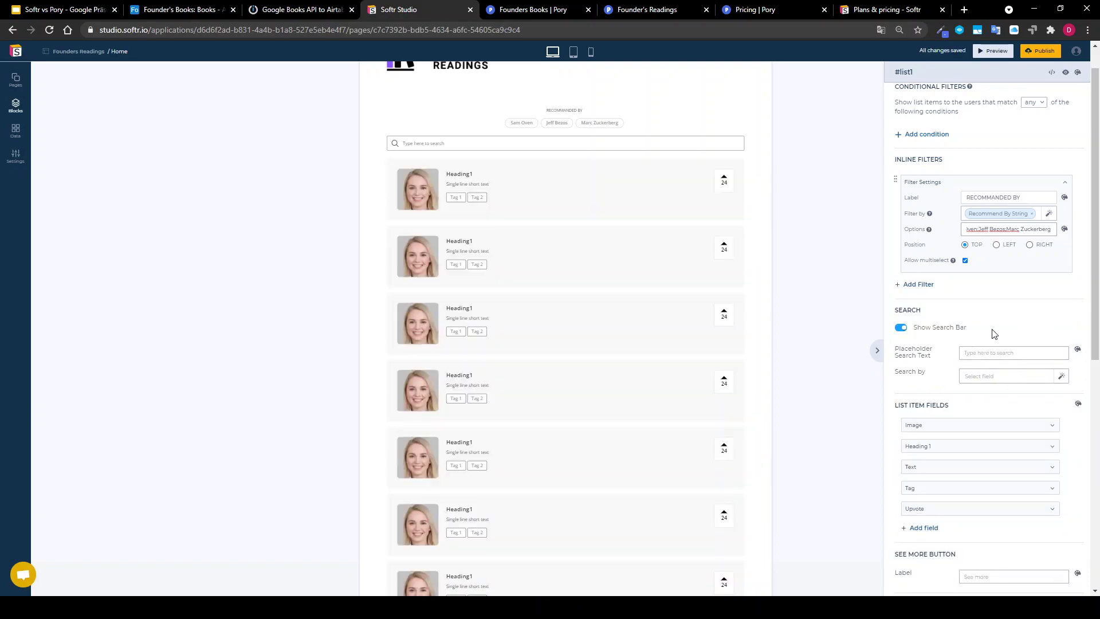
Open the settings of the Image list item and look through the Airtable fields available as its content
scroll(994, 334, "down", 3)
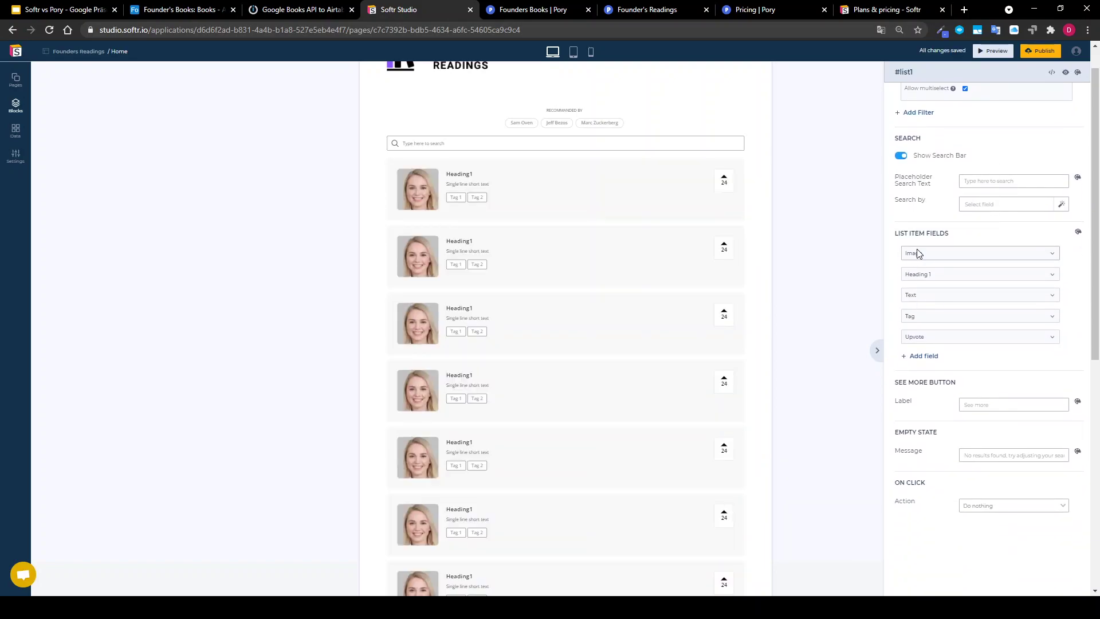
left_click(928, 255)
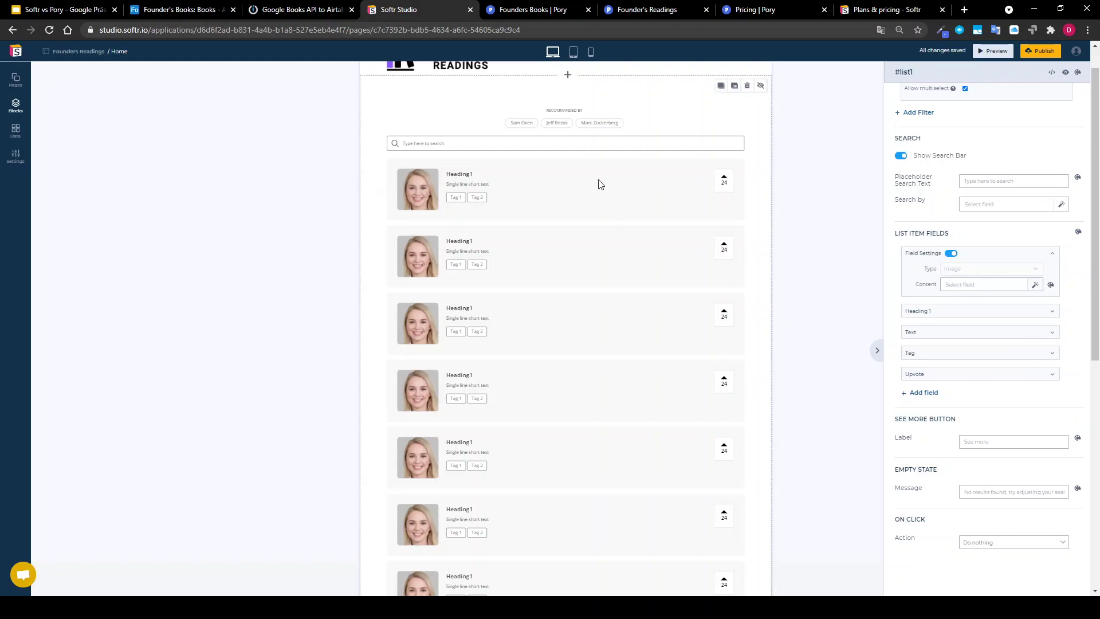
left_click(985, 285)
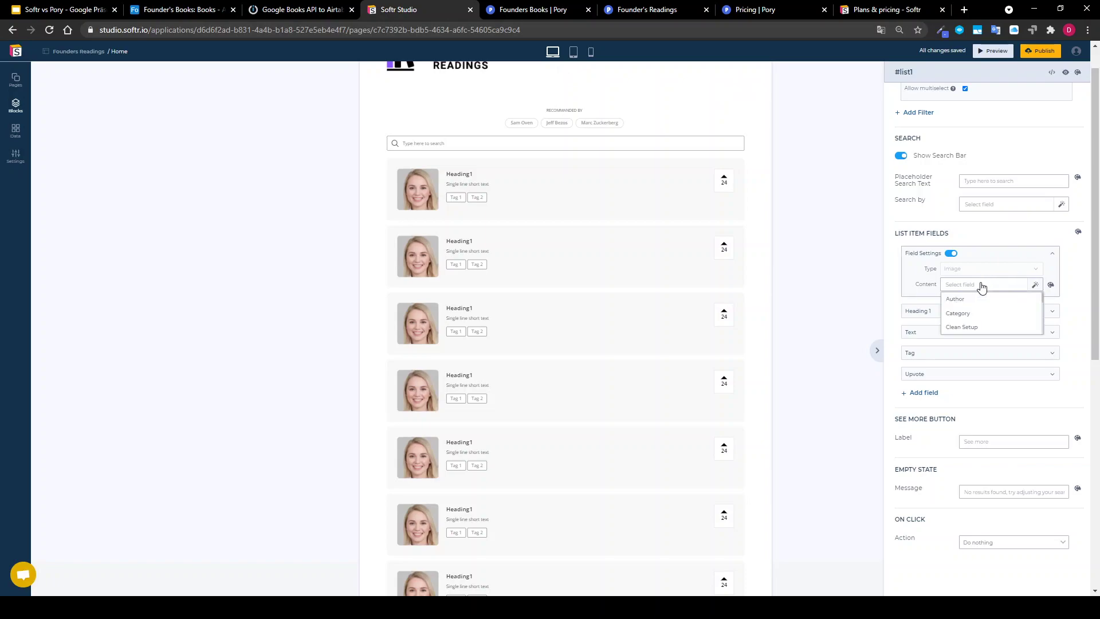
scroll(977, 312, "down", 3)
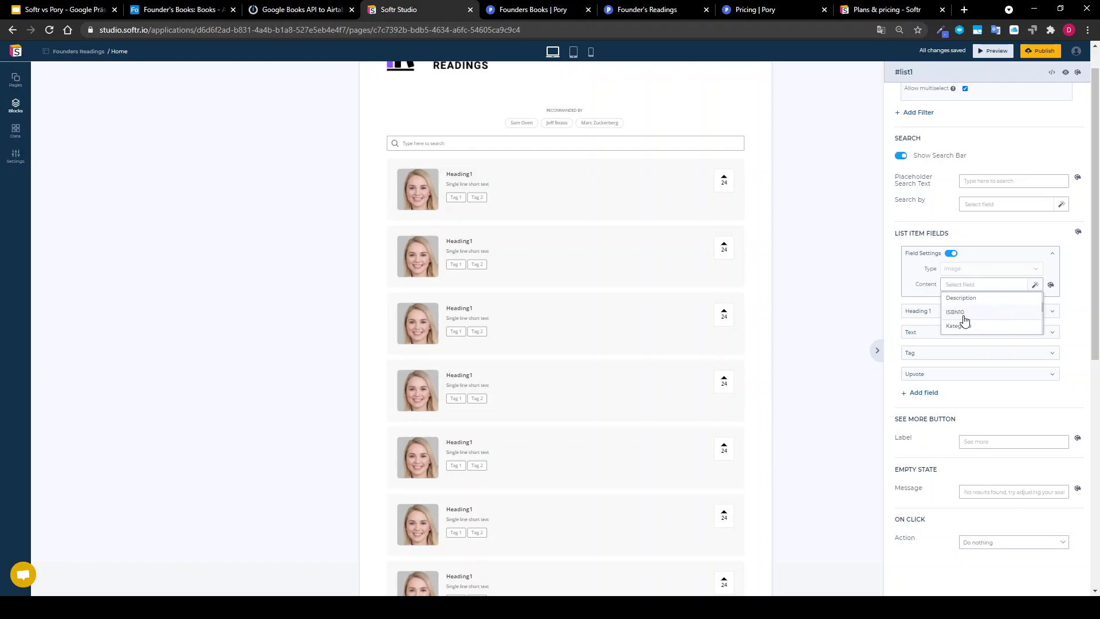
scroll(968, 323, "up", 3)
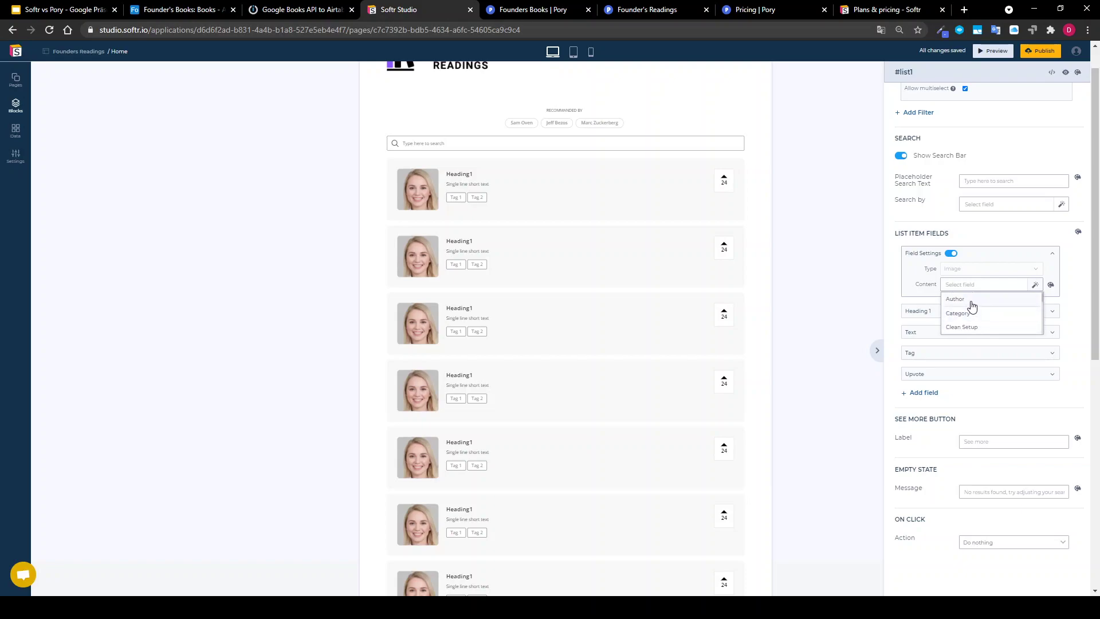
scroll(970, 306, "down", 3)
scroll(972, 324, "up", 3)
scroll(981, 312, "down", 3)
scroll(977, 313, "up", 3)
scroll(976, 312, "down", 3)
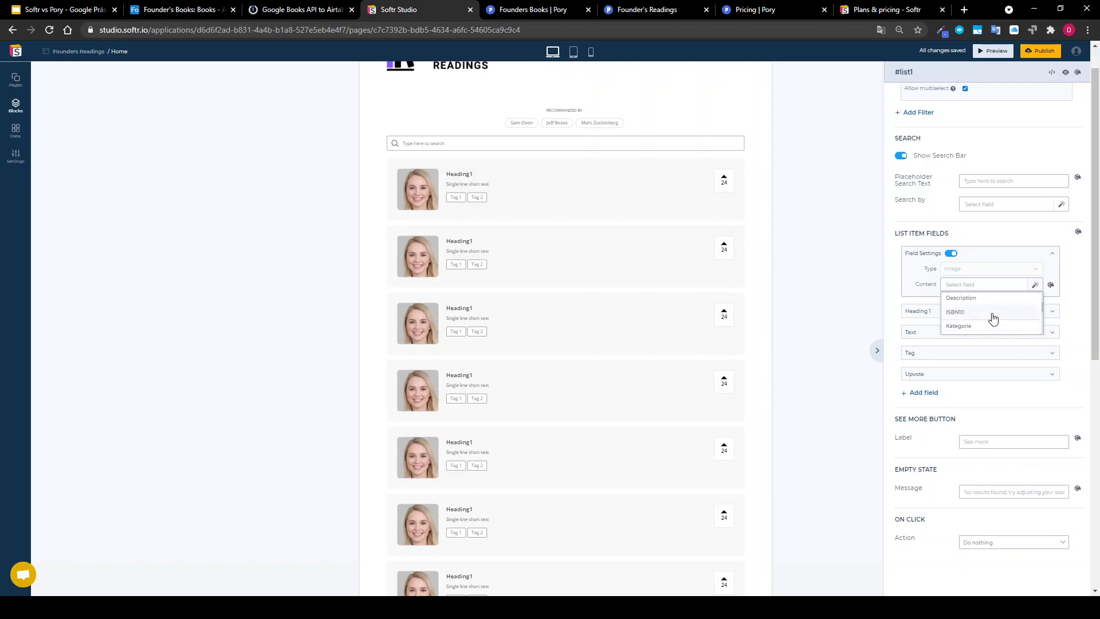
scroll(992, 316, "down", 5)
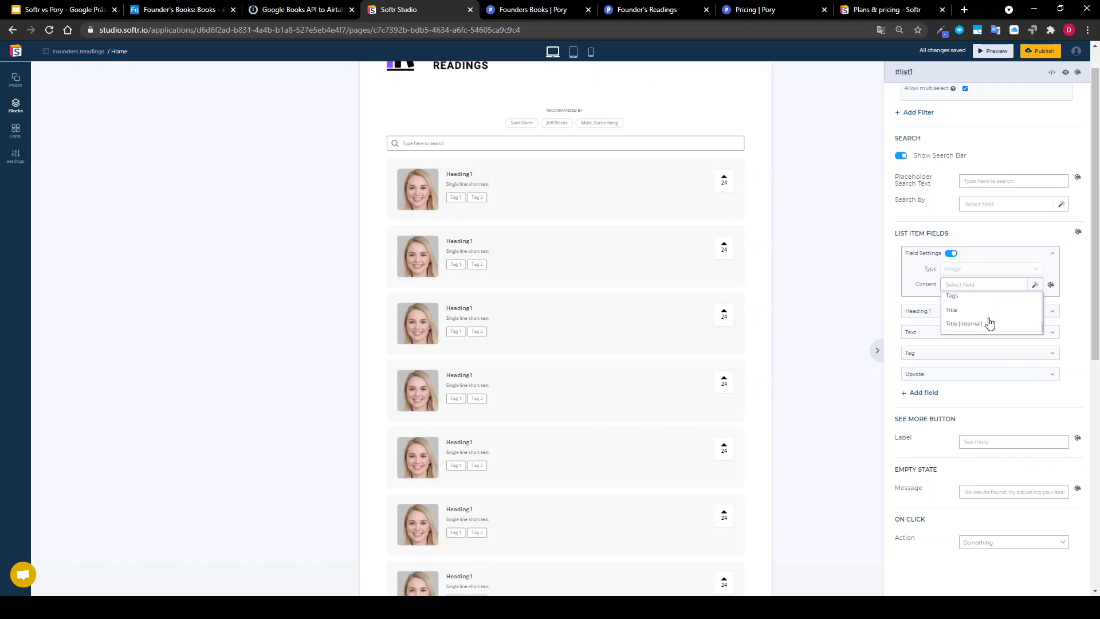
scroll(989, 323, "up", 3)
scroll(989, 322, "up", 3)
scroll(990, 322, "down", 10)
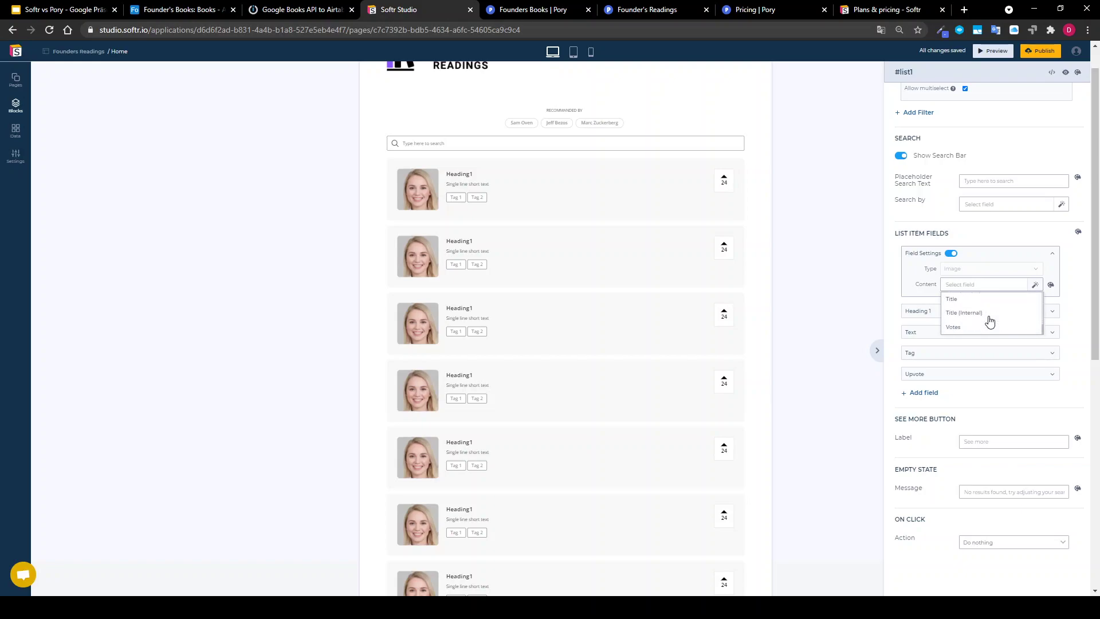
left_click(983, 329)
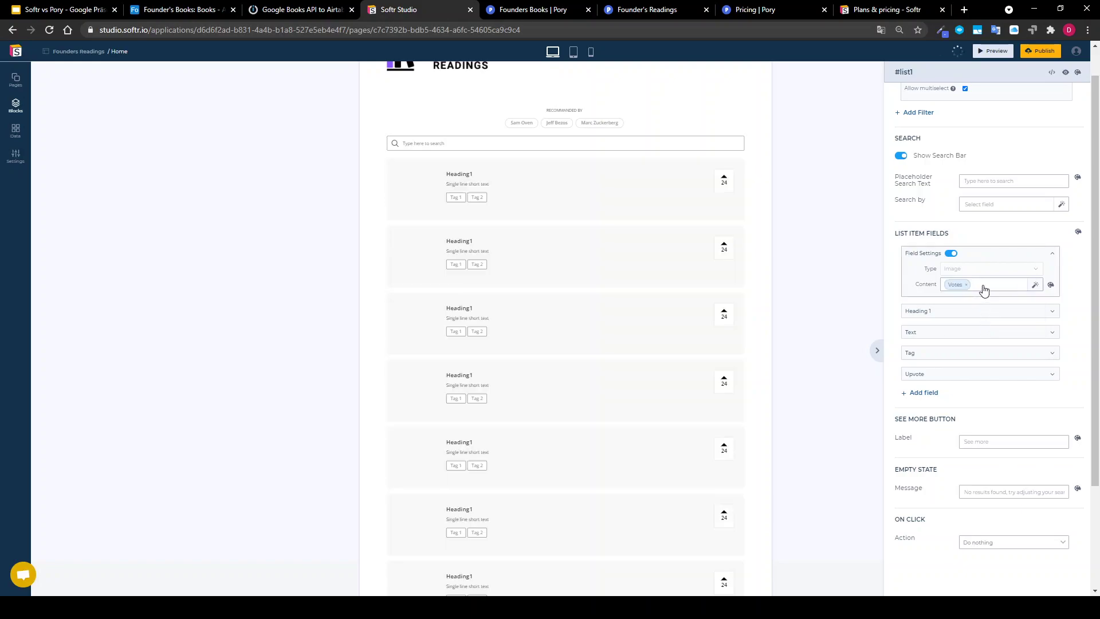
left_click(982, 288)
scroll(984, 322, "down", 10)
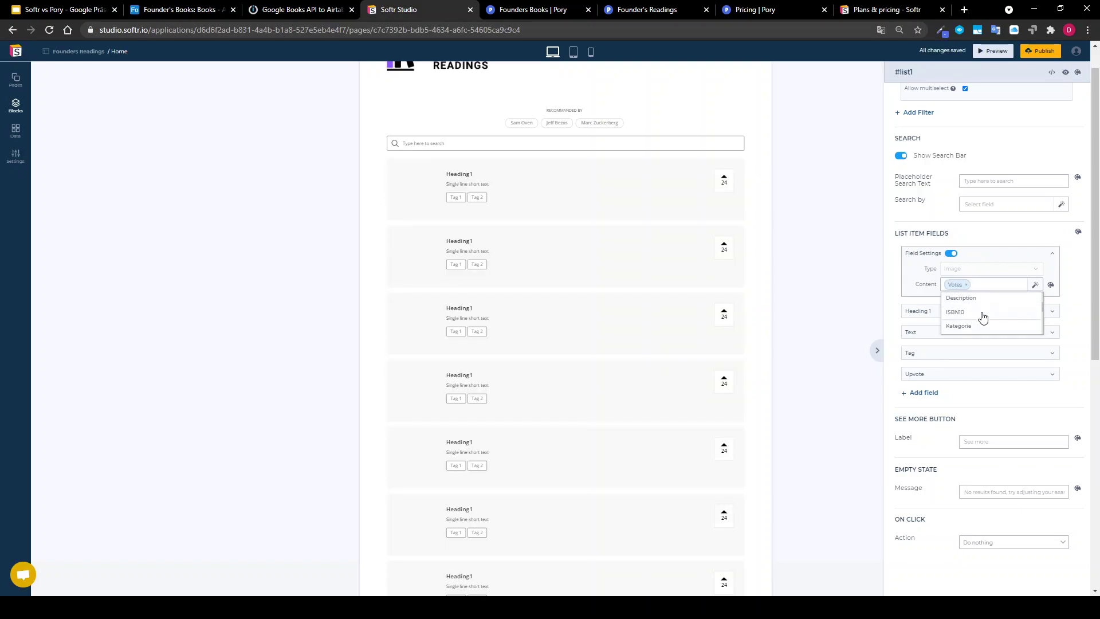
left_click(984, 312)
Set the content of the Image list item to the Cover field
left_click(999, 286)
scroll(994, 318, "up", 5)
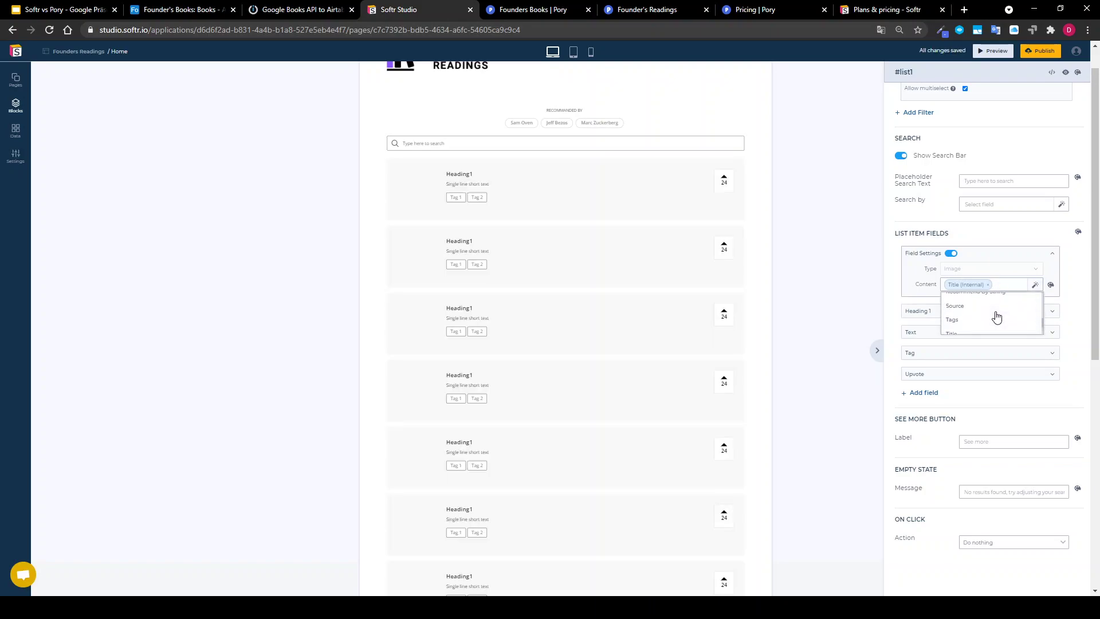
scroll(987, 320, "up", 3)
left_click(954, 330)
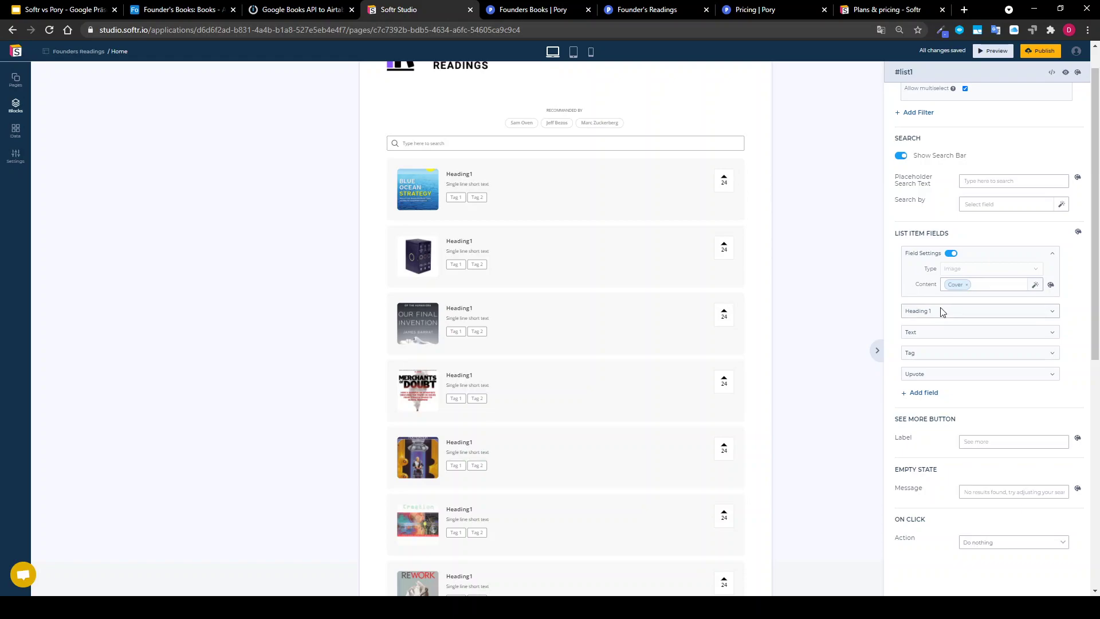
Set the content of the Heading 1 list item to the Title field
left_click(944, 313)
left_click(959, 346)
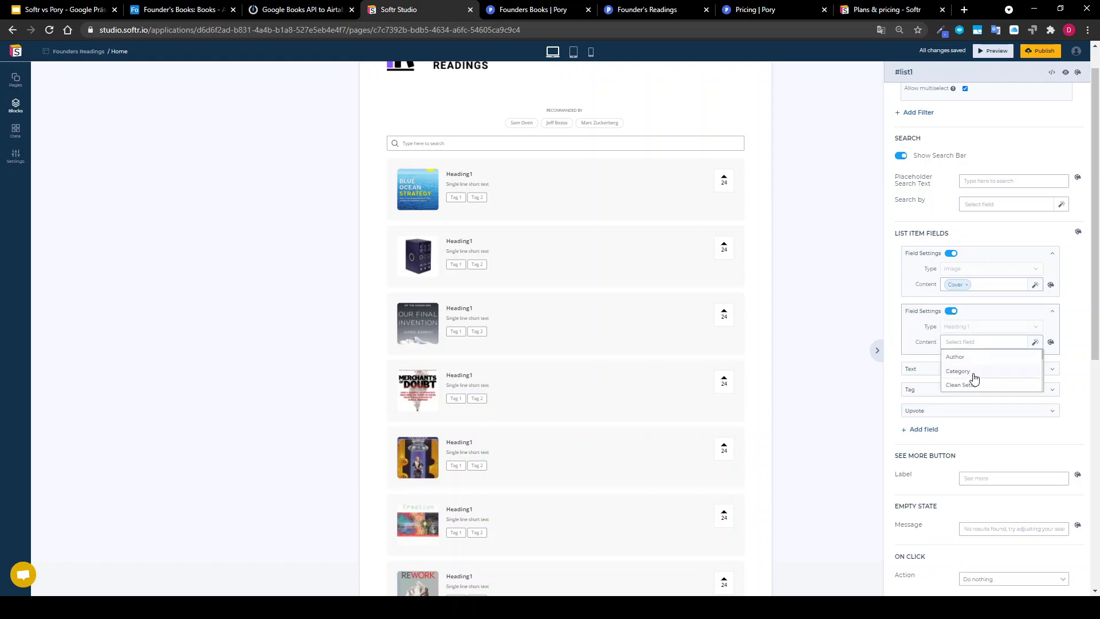
scroll(985, 373, "down", 5)
left_click(975, 357)
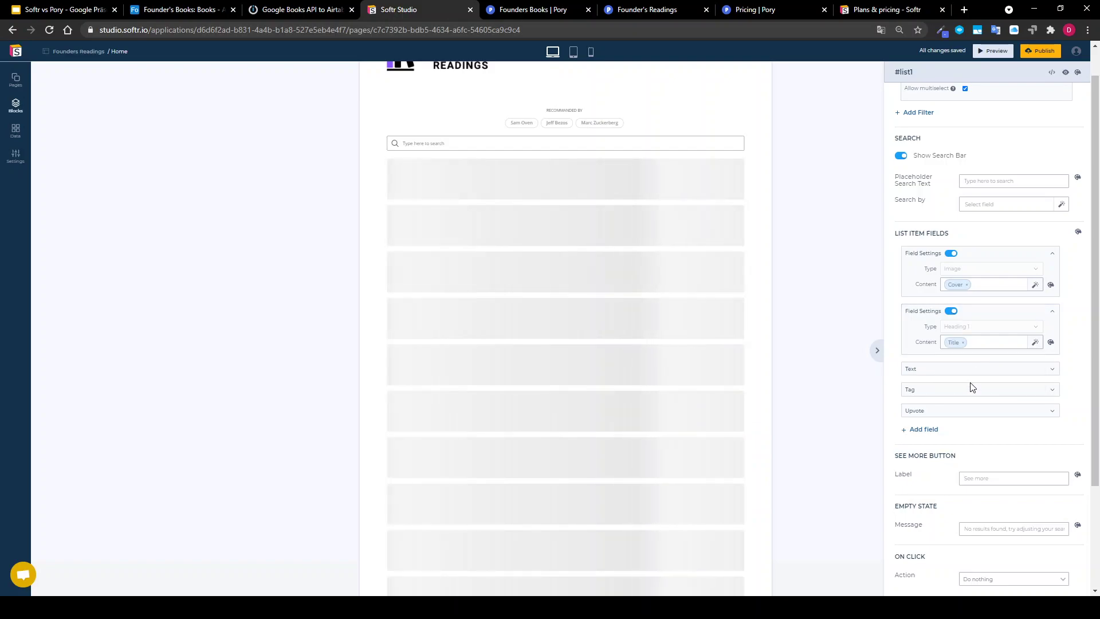
Set the content of the Text list item to the Description field
left_click(974, 370)
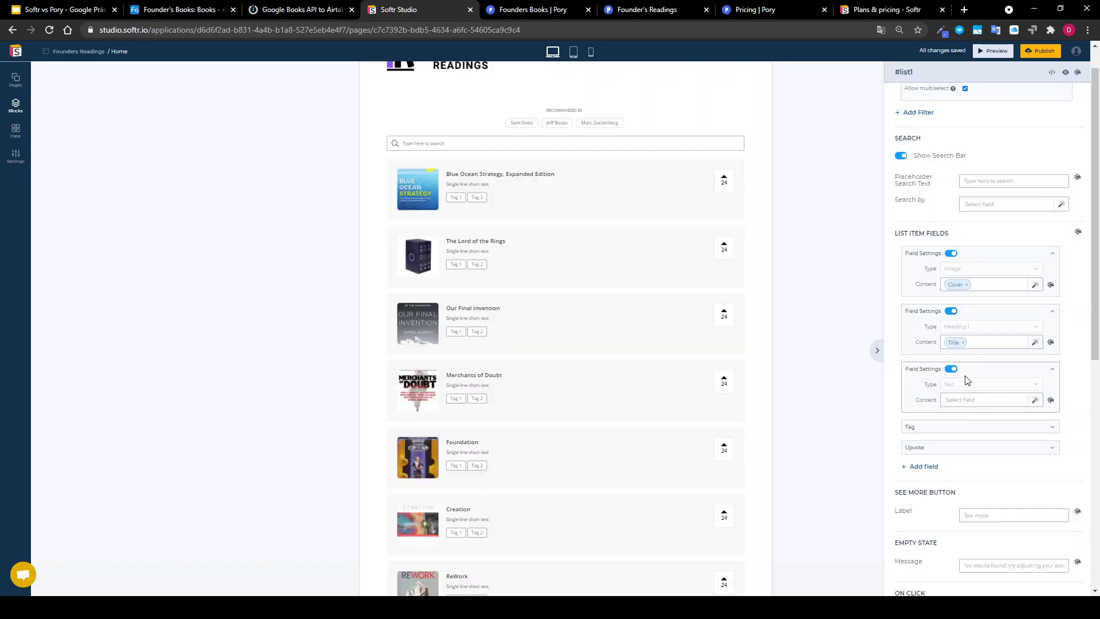
left_click(965, 402)
scroll(977, 437, "down", 2)
left_click(980, 414)
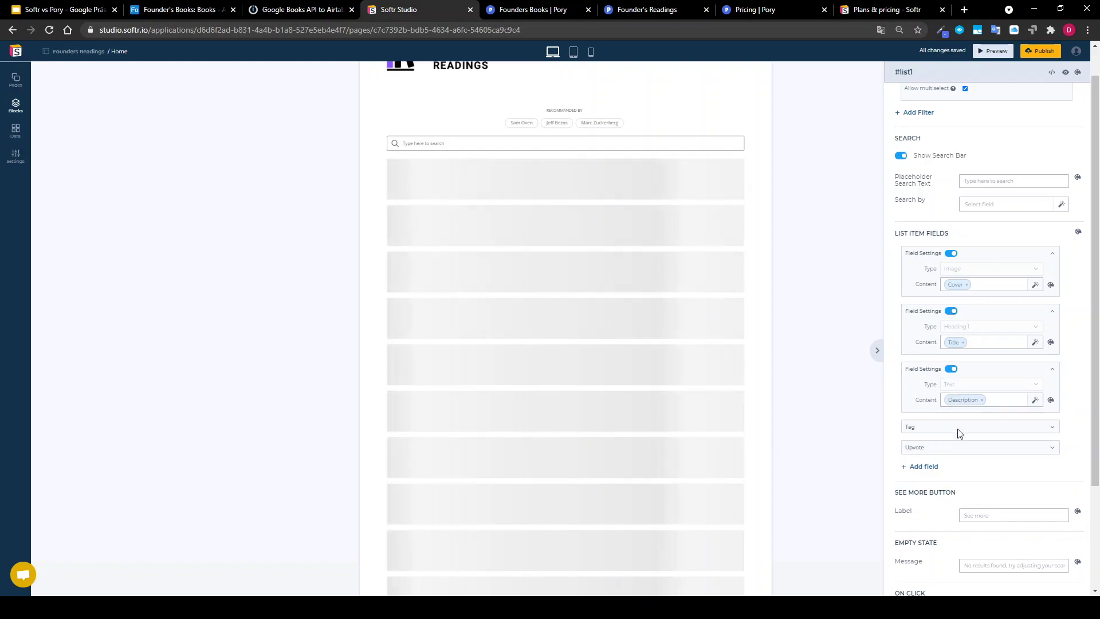
Set the content of the Tag list item to the Tags field
left_click(959, 429)
left_click(967, 459)
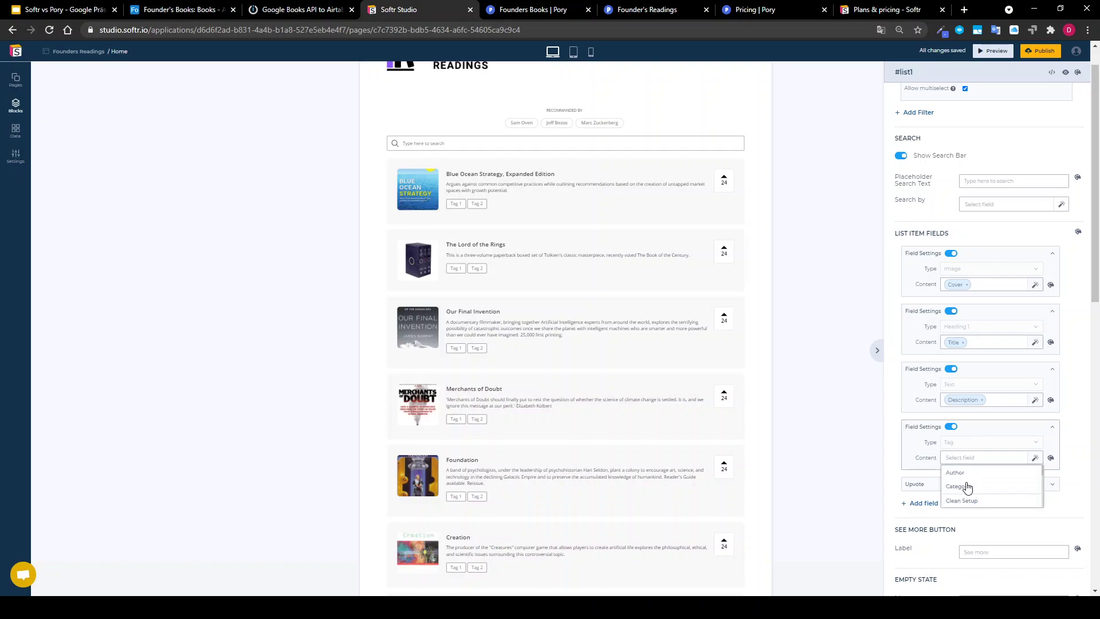
scroll(970, 504, "up", 2)
scroll(970, 498, "down", 3)
scroll(974, 490, "down", 2)
scroll(981, 492, "down", 2)
scroll(979, 383, "up", 2)
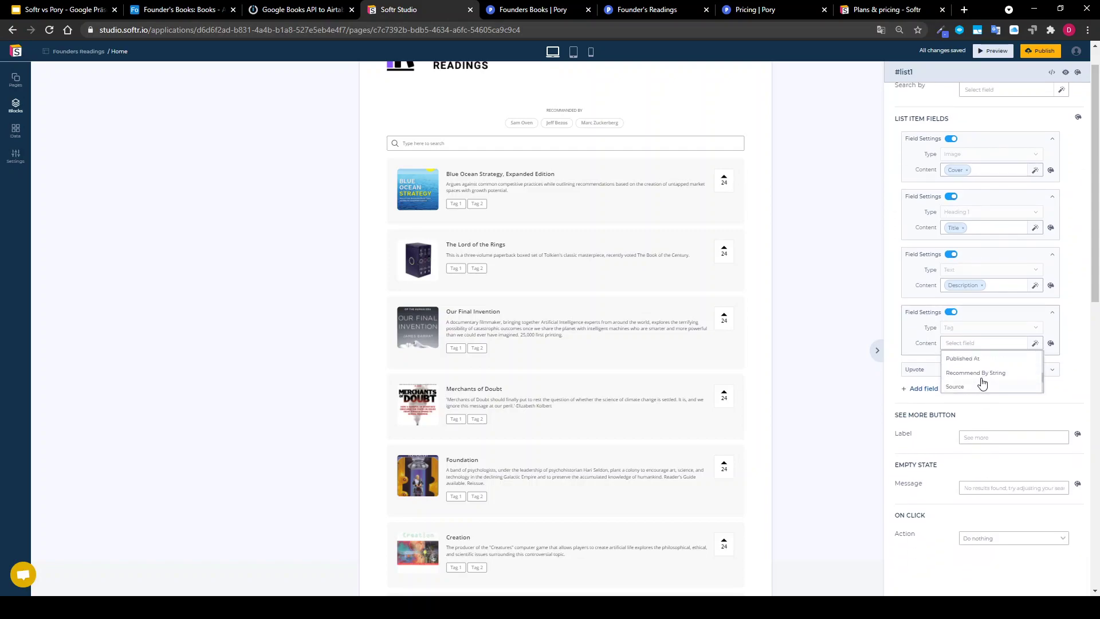
scroll(983, 414, "up", 1)
scroll(968, 421, "up", 2)
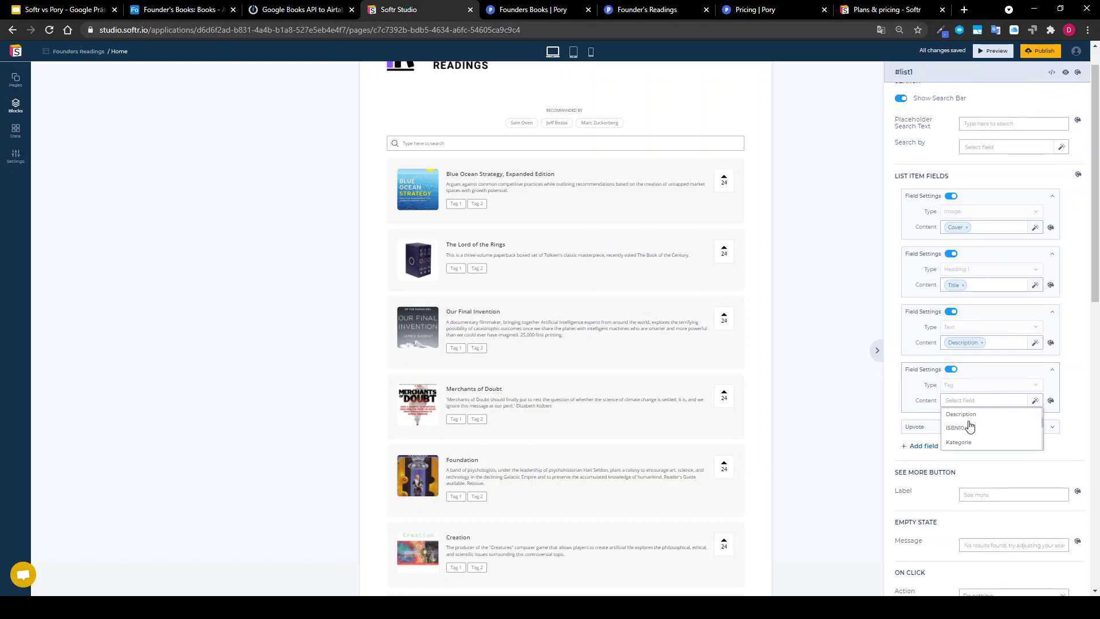
scroll(970, 424, "down", 4)
left_click(967, 414)
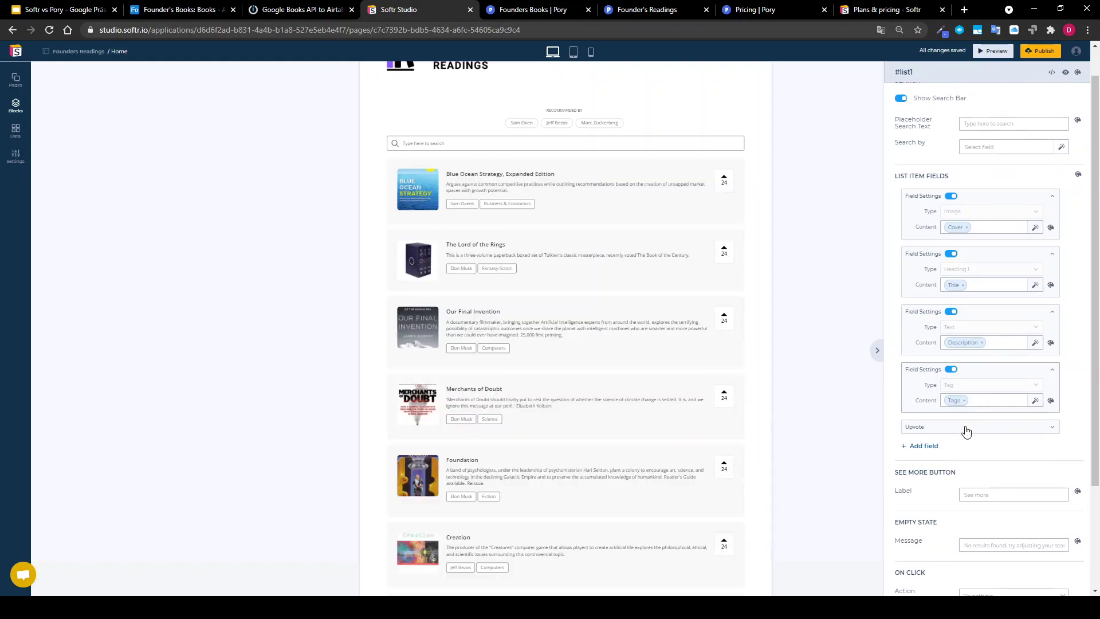
Set the content of the Upvote list item to the Votes field
left_click(980, 459)
scroll(985, 492, "down", 2)
left_click(968, 500)
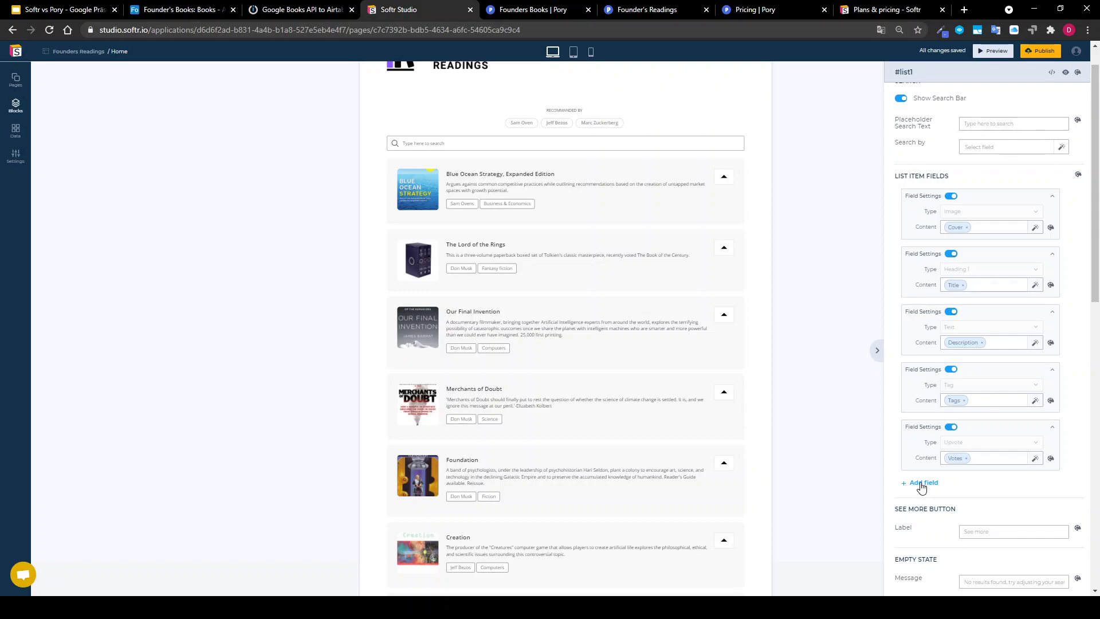
Try adding an extra Text field to the list items and remove it again
left_click(920, 485)
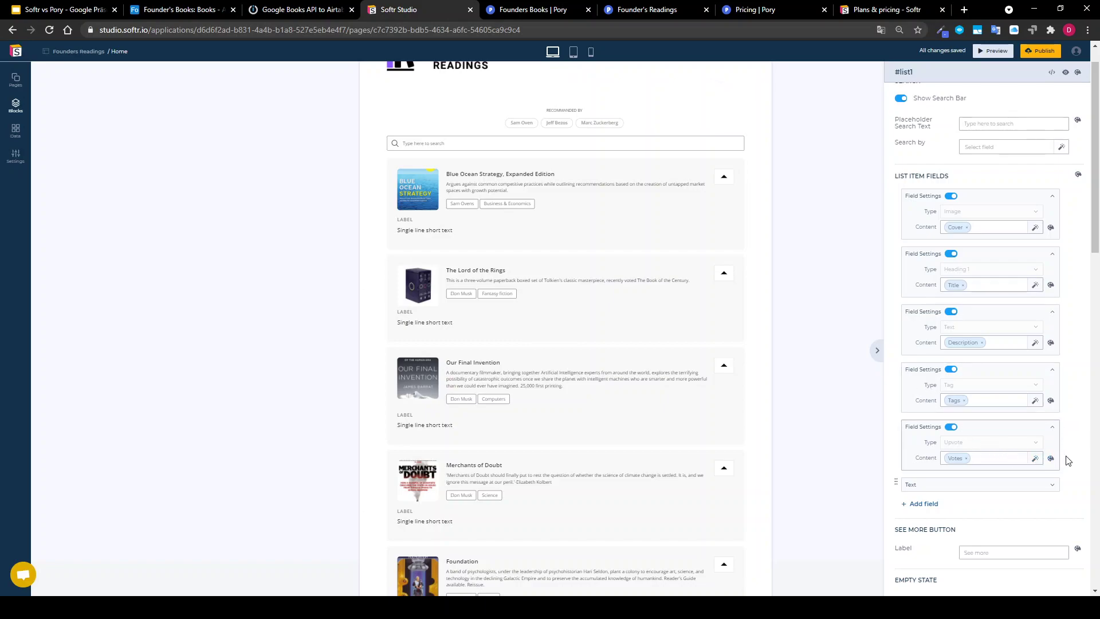
left_click(1068, 484)
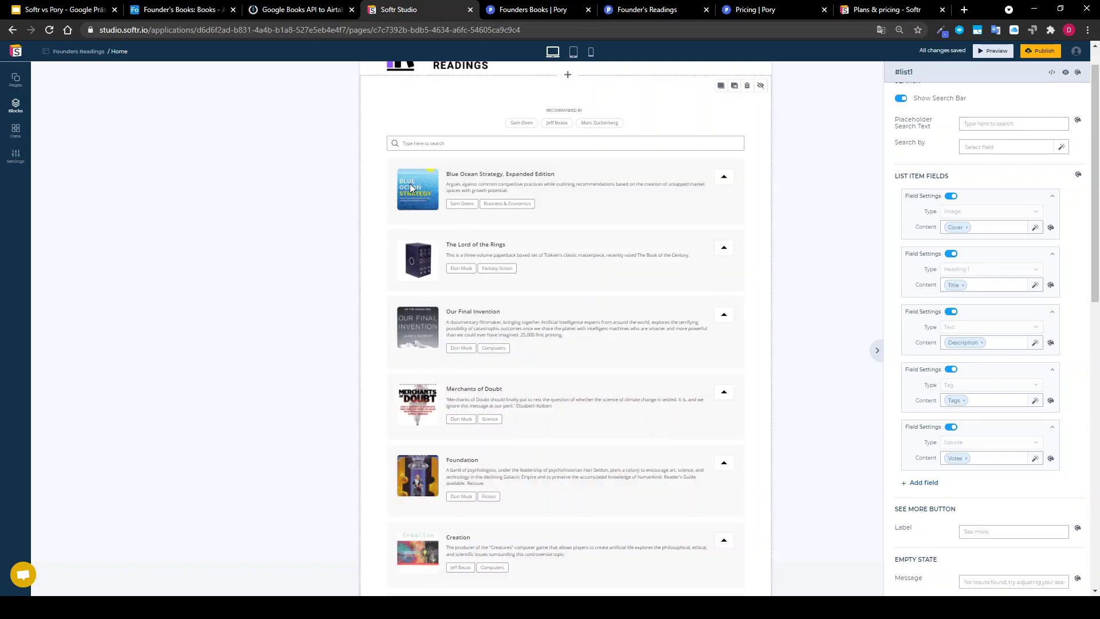
Set the cover image's size mode to contain so the full book covers fit in the list items
left_click(1051, 230)
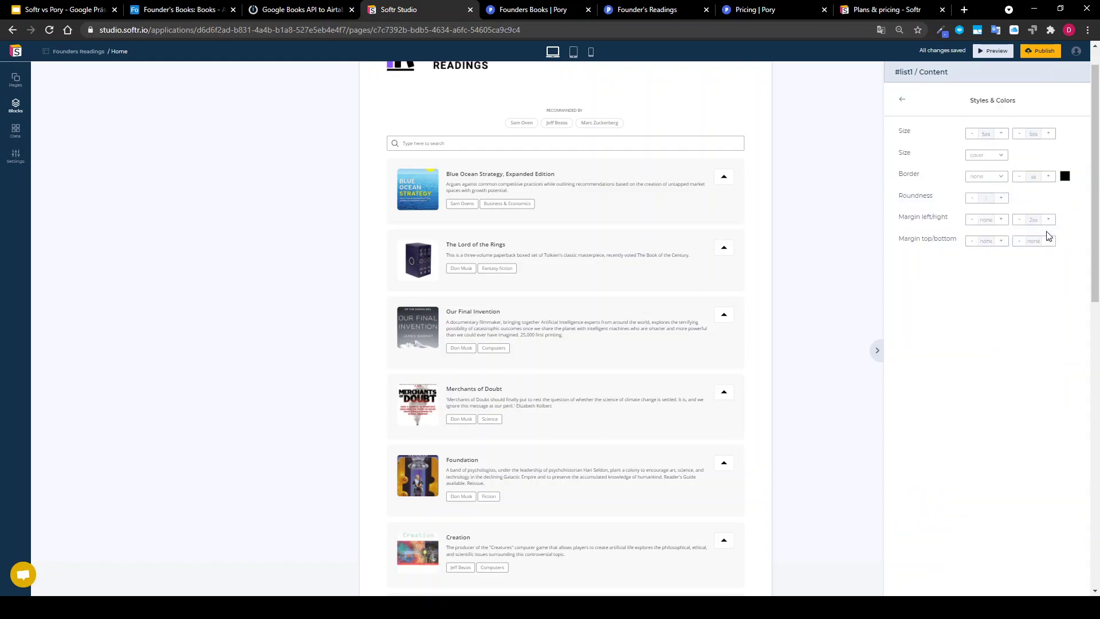
left_click(981, 158)
left_click(983, 207)
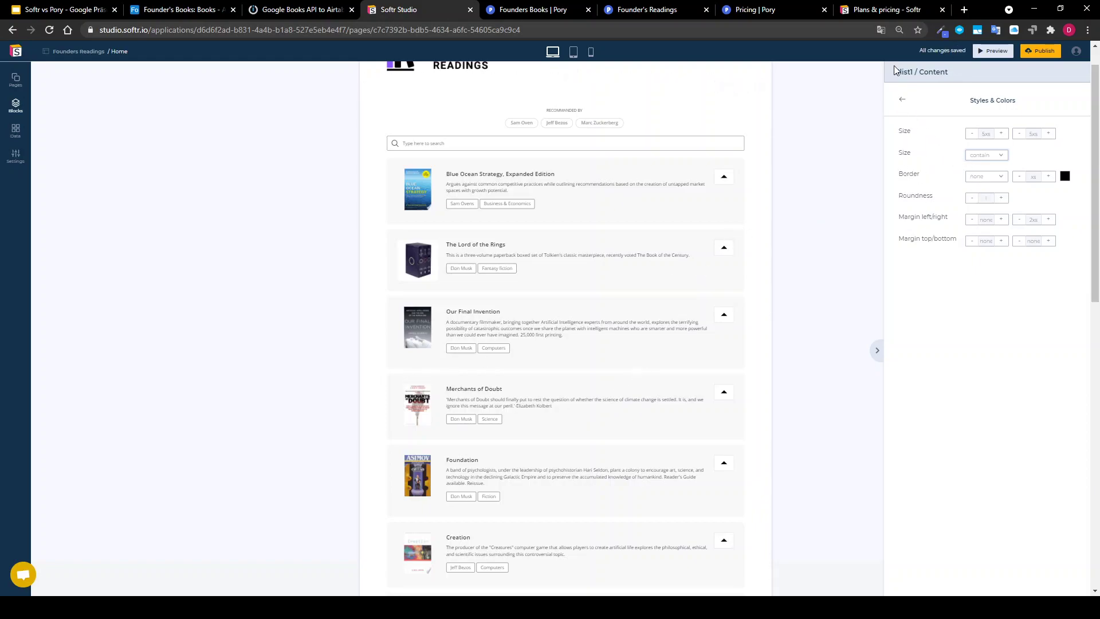
left_click(898, 101)
scroll(995, 156, "down", 7)
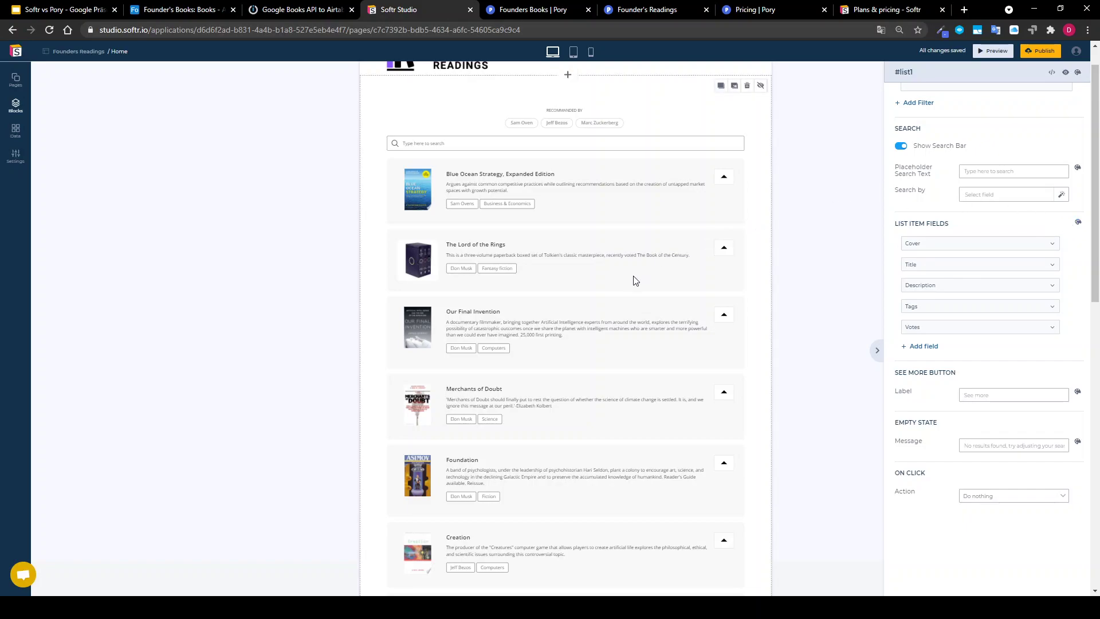
scroll(633, 280, "down", 15)
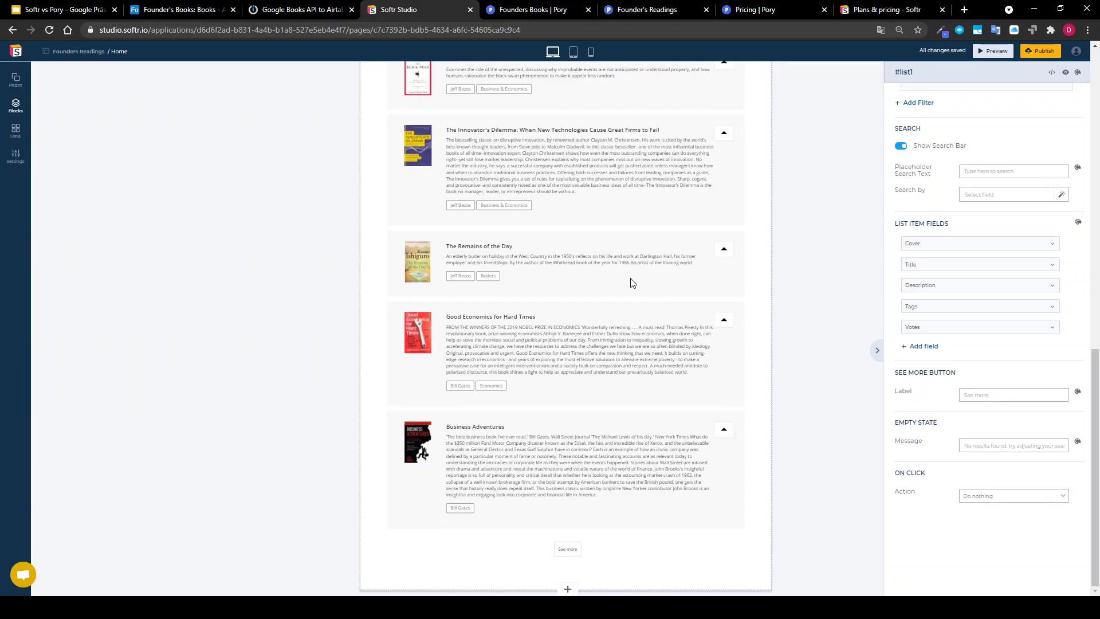
scroll(632, 284, "up", 15)
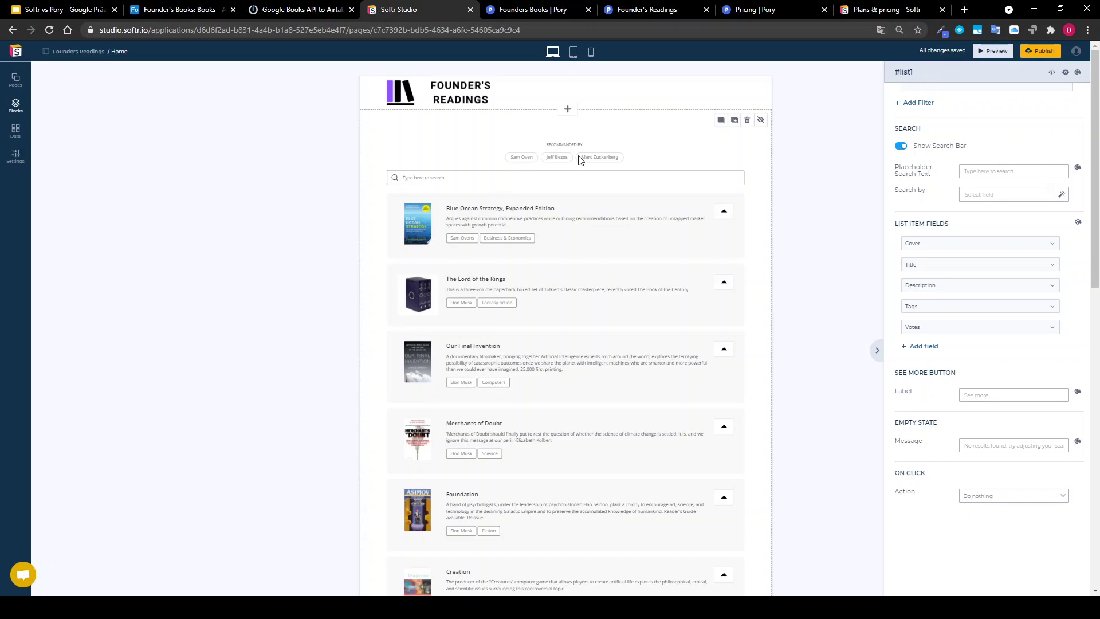
Switch to the Pory editor and add the Airtable list section whose card has tags and an upvote counter
left_click(541, 14)
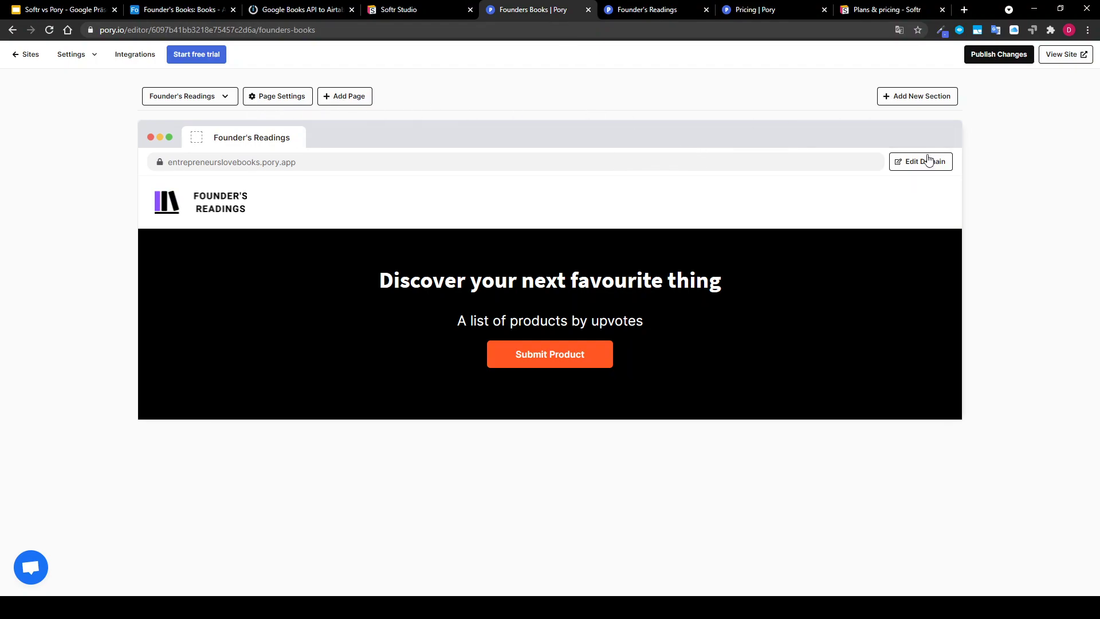
left_click(923, 98)
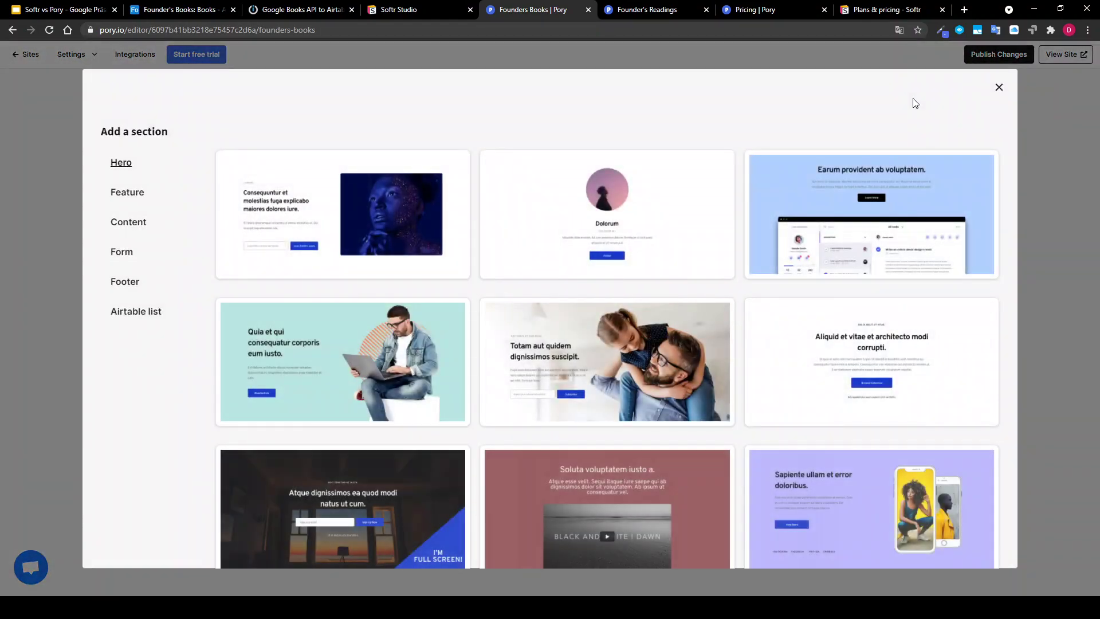
scroll(526, 362, "down", 3)
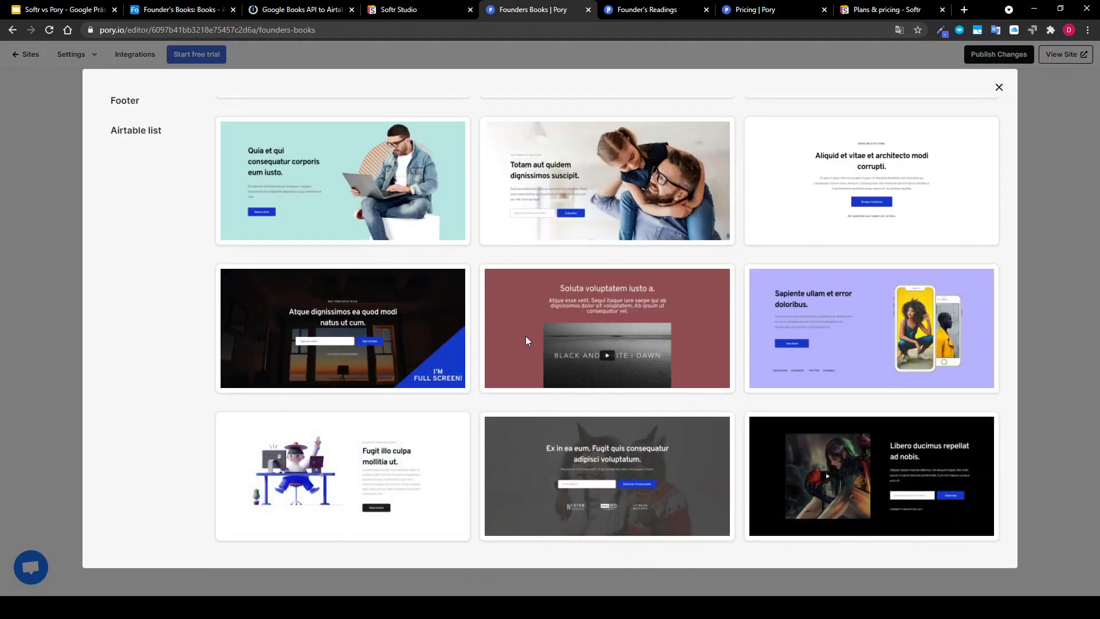
scroll(573, 338, "up", 3)
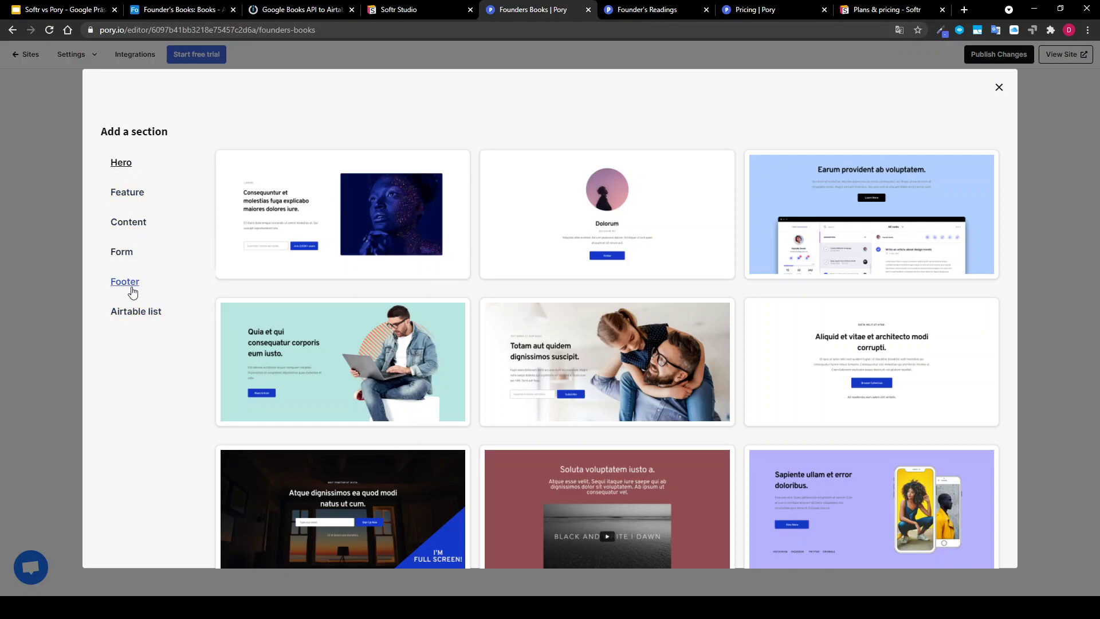
left_click(150, 311)
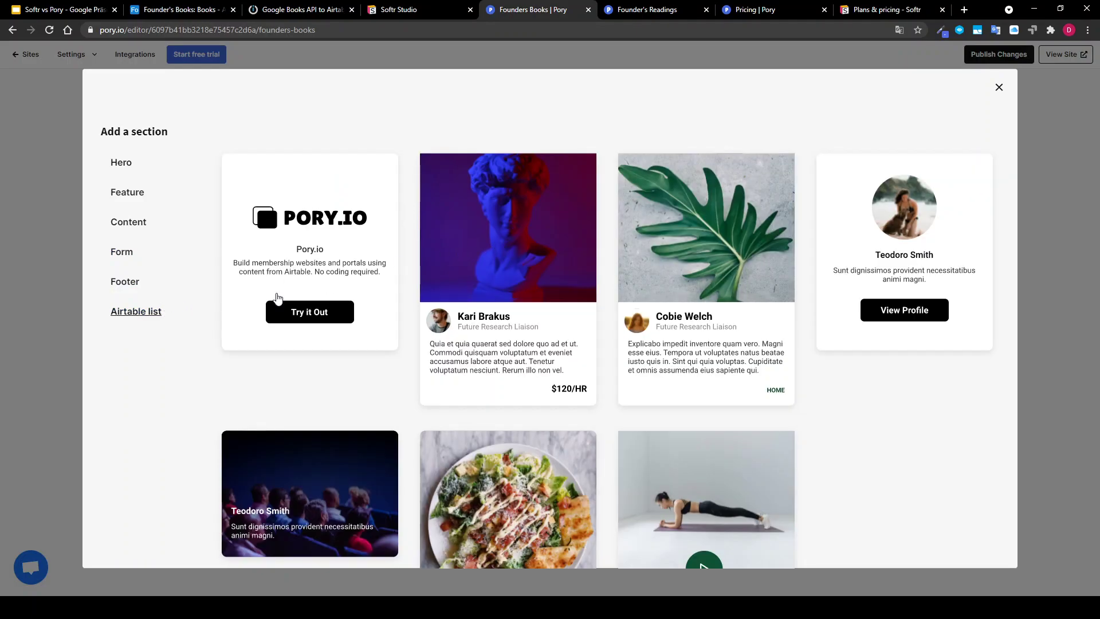
scroll(633, 294, "down", 8)
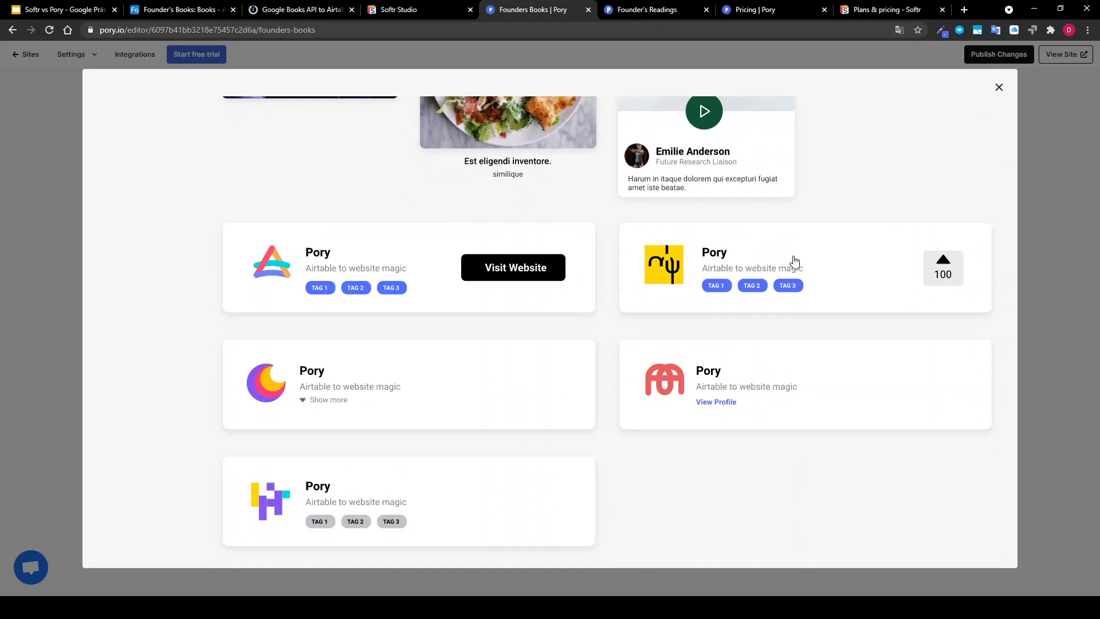
left_click(844, 271)
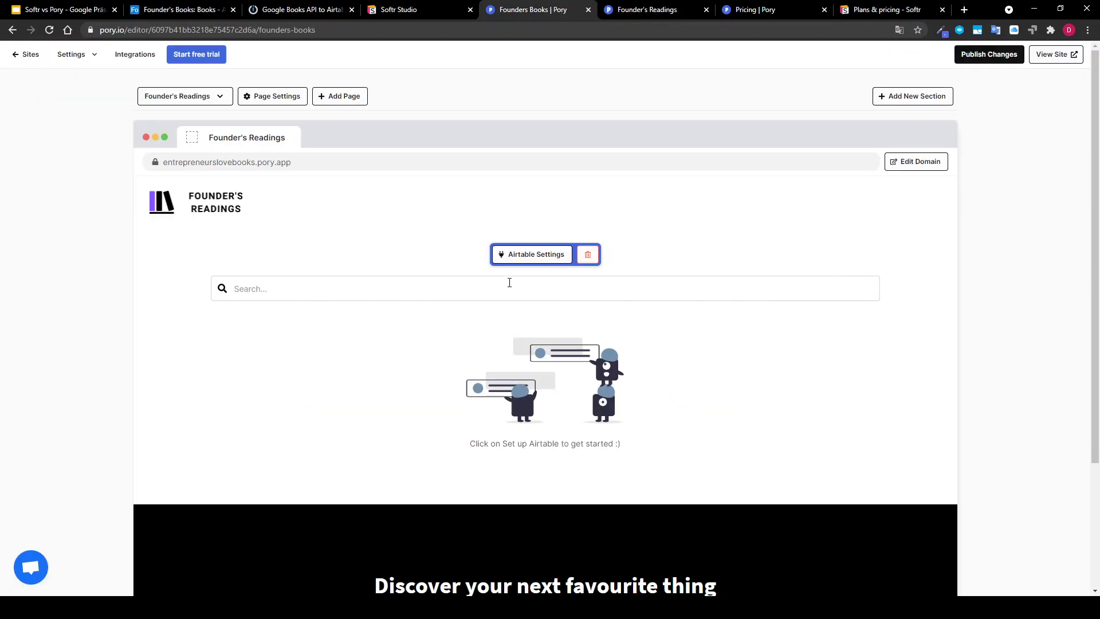
Connect the new list section to the existing Airtable base Founder's Books
left_click(507, 259)
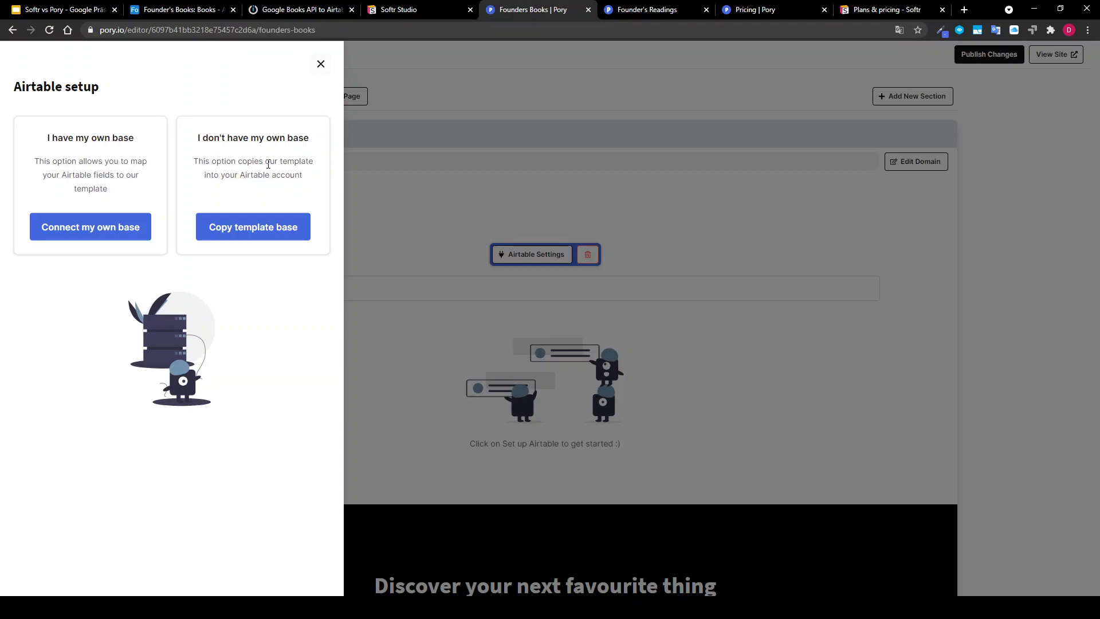
left_click(111, 236)
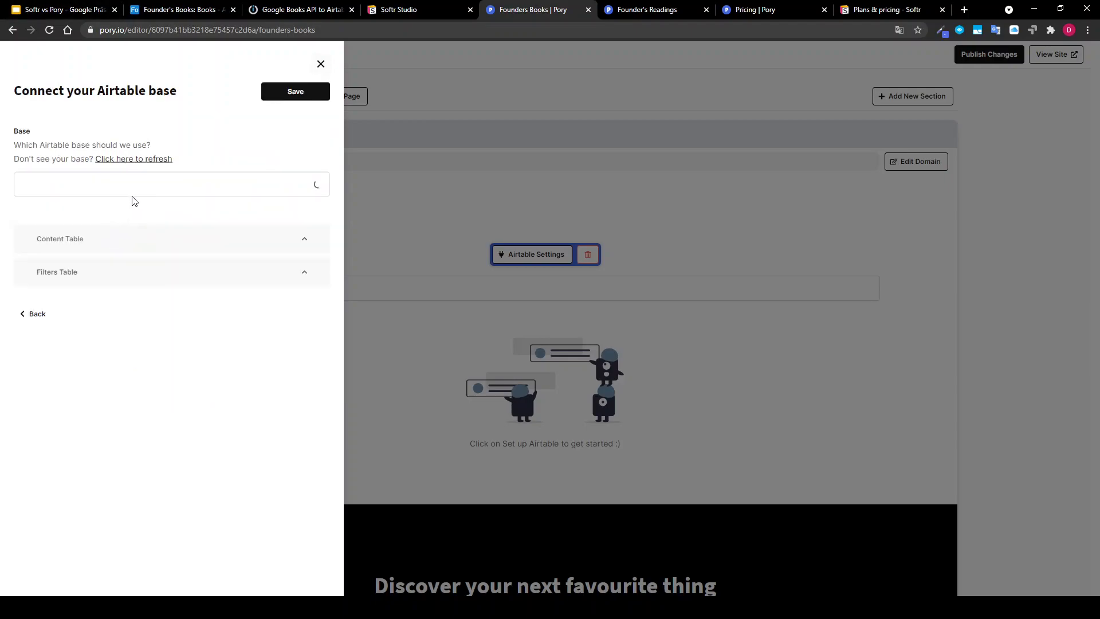
left_click(135, 184)
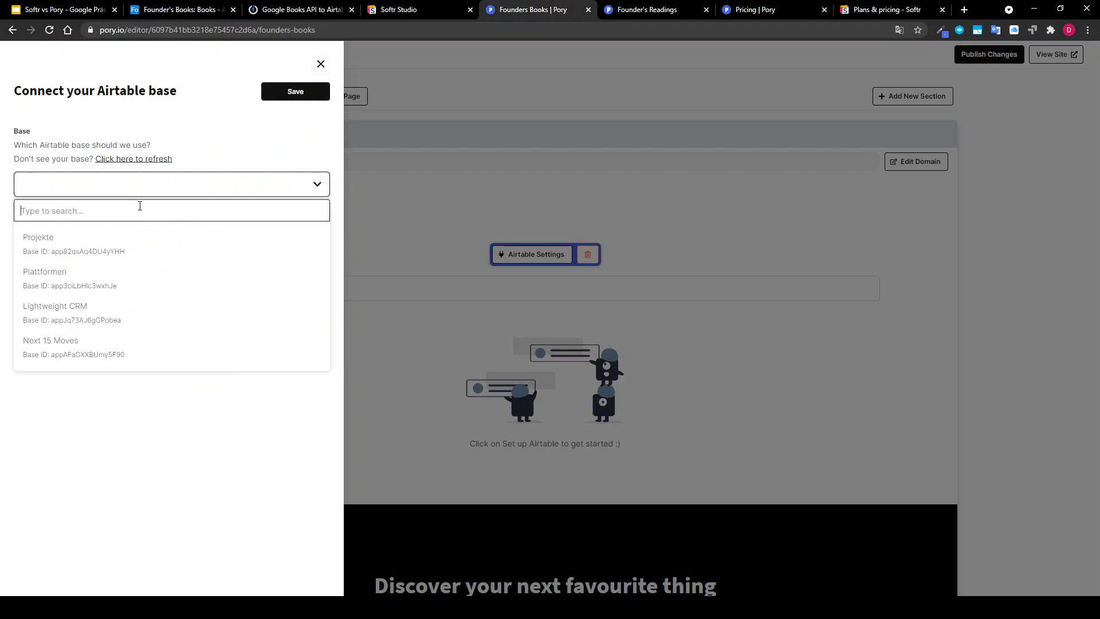
type("foun")
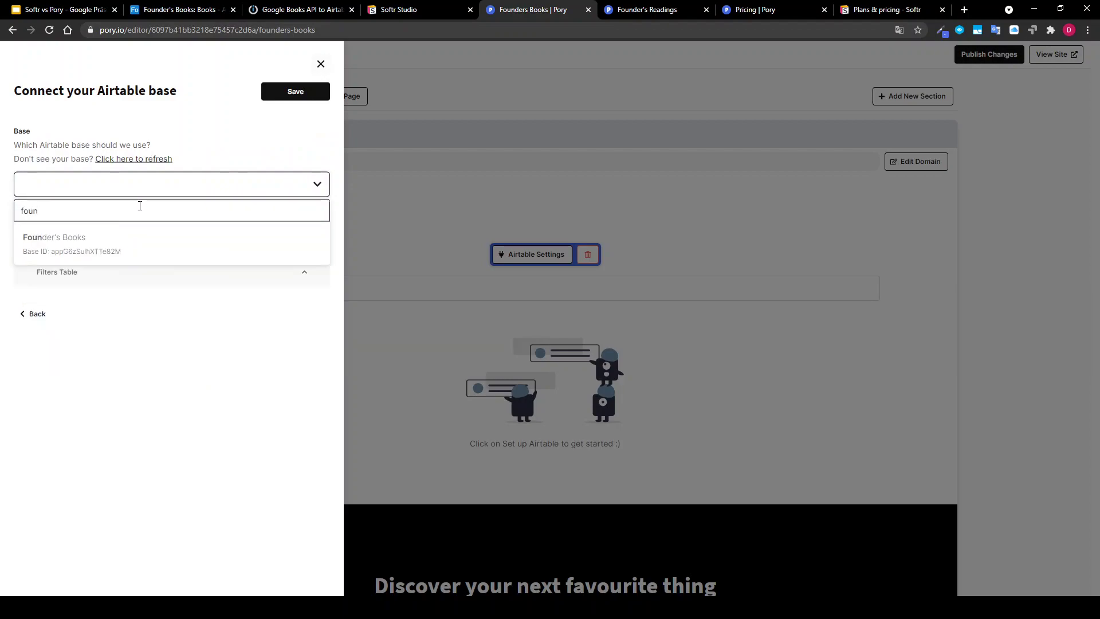
left_click(133, 236)
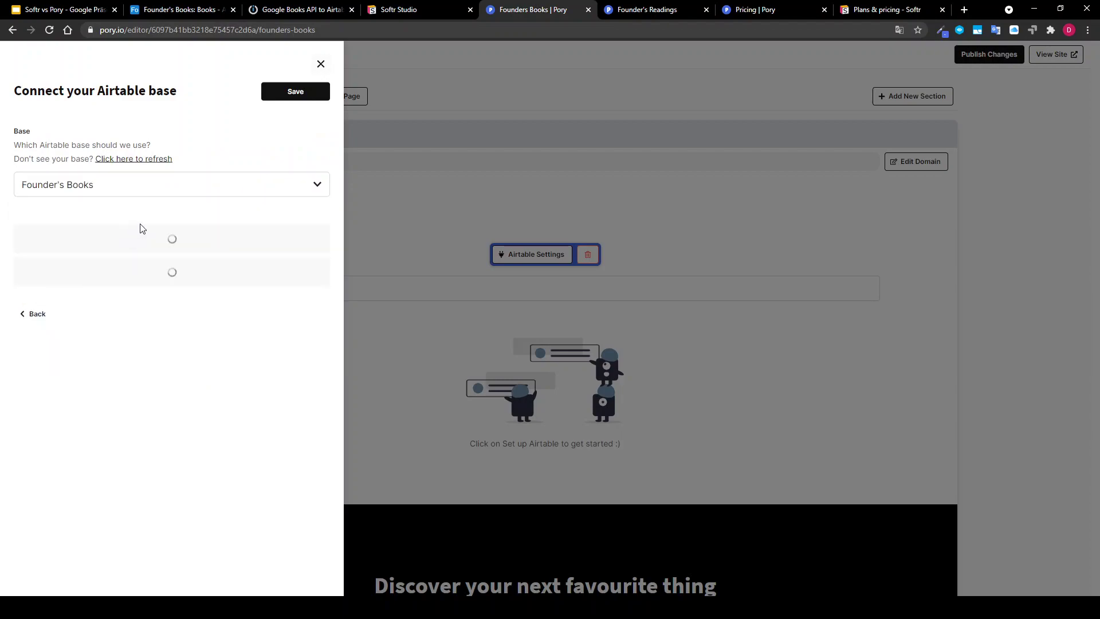
Expand the Content Table settings and open the choice of main table
left_click(204, 238)
left_click(109, 246)
left_click(40, 322)
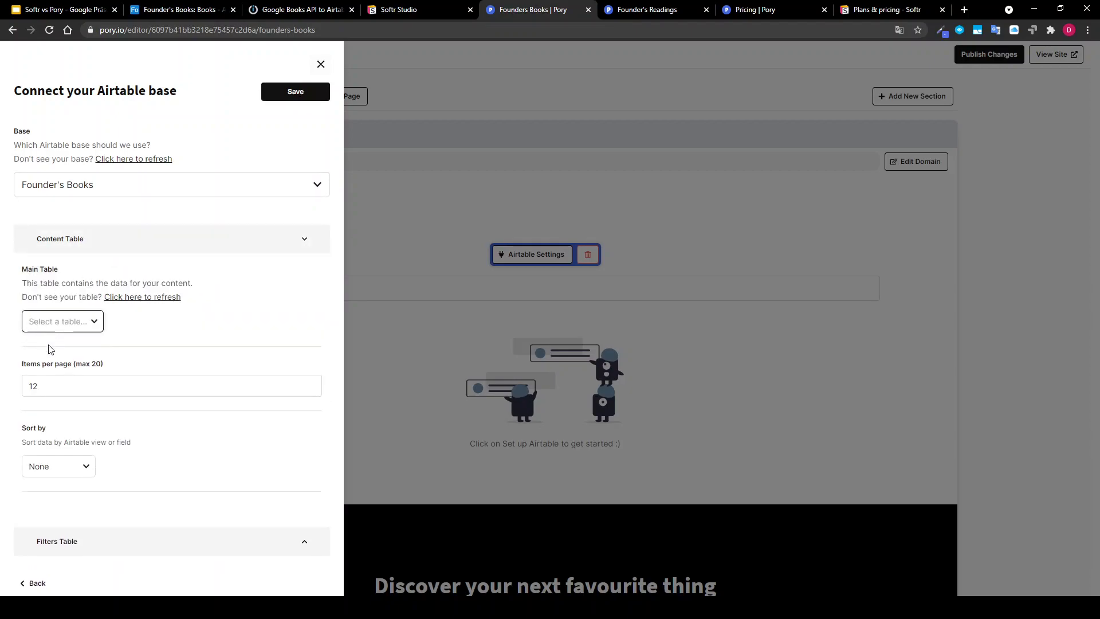
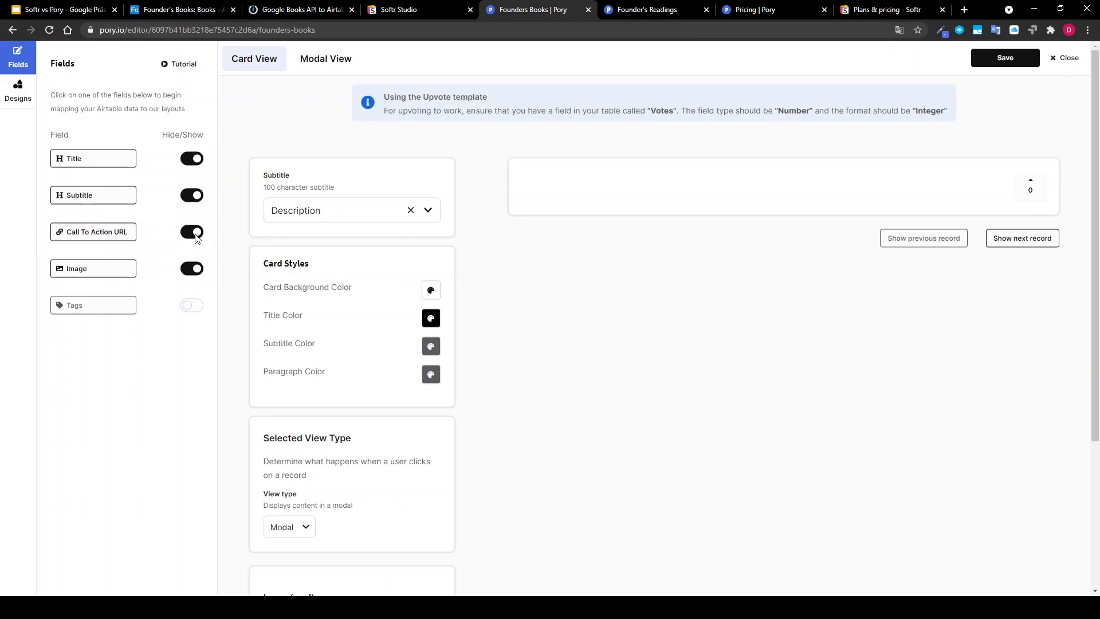
Hide the card's Call To Action URL field and map its Image field to Cover
left_click(195, 233)
left_click(105, 279)
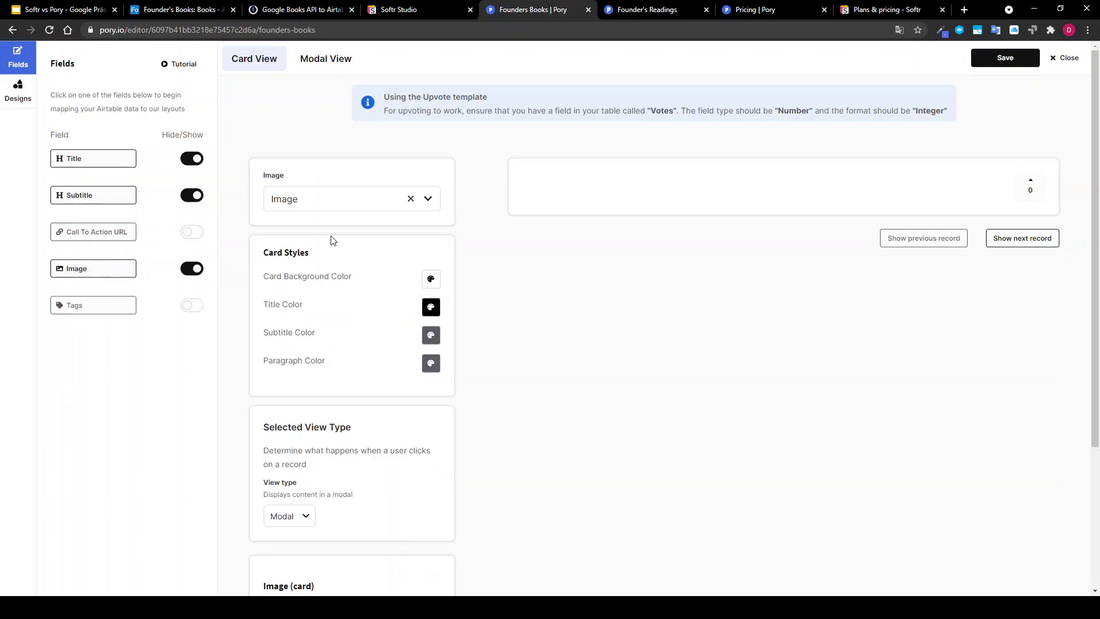
left_click(323, 199)
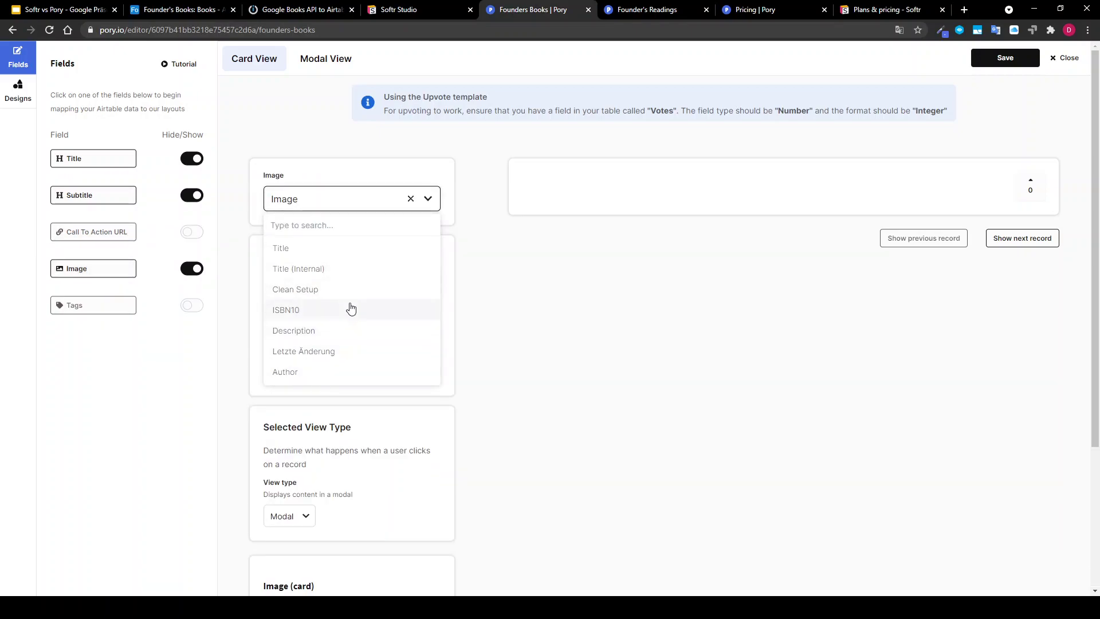
scroll(351, 307, "down", 2)
left_click(321, 287)
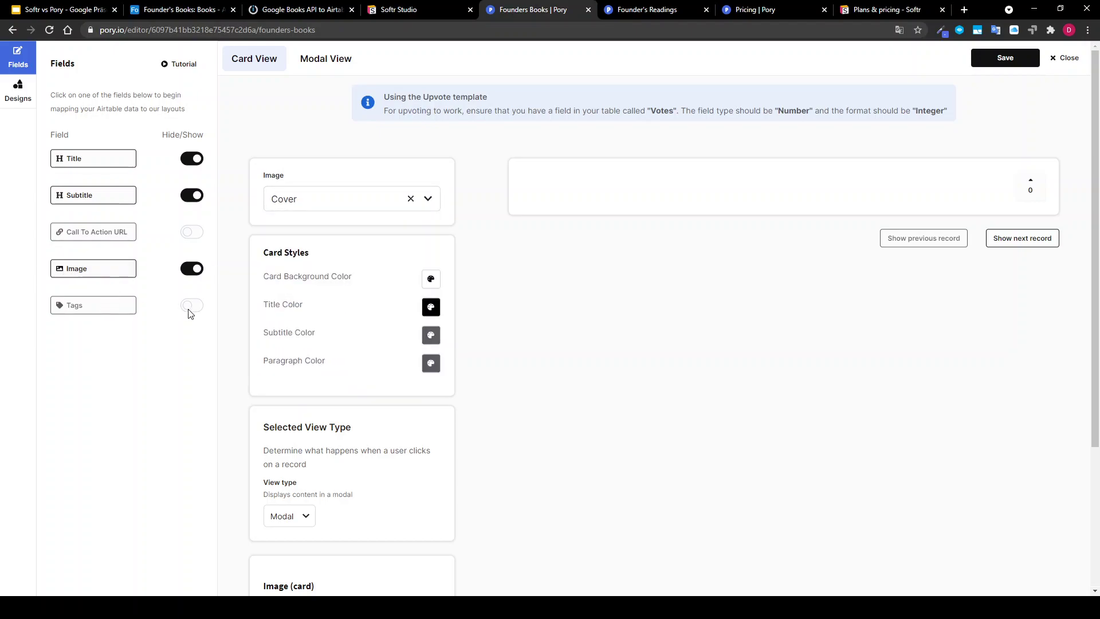
Show the card's Tags field, map it to the Tags column and save the card layout
left_click(192, 306)
left_click(193, 306)
left_click(195, 305)
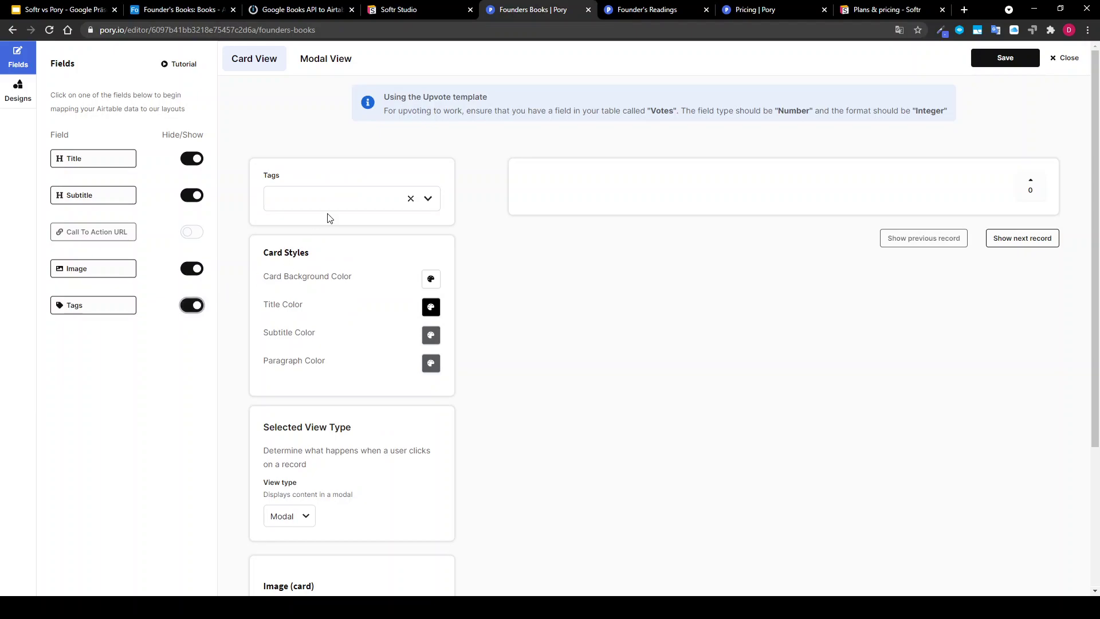
left_click(331, 202)
scroll(338, 275, "down", 5)
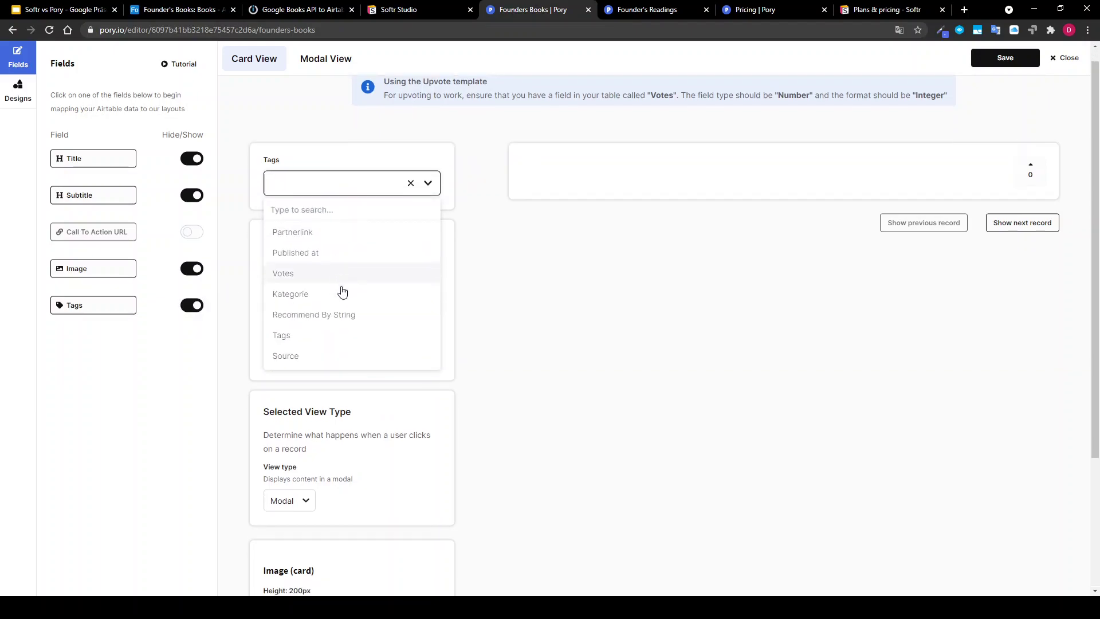
scroll(333, 258, "down", 3)
left_click(290, 167)
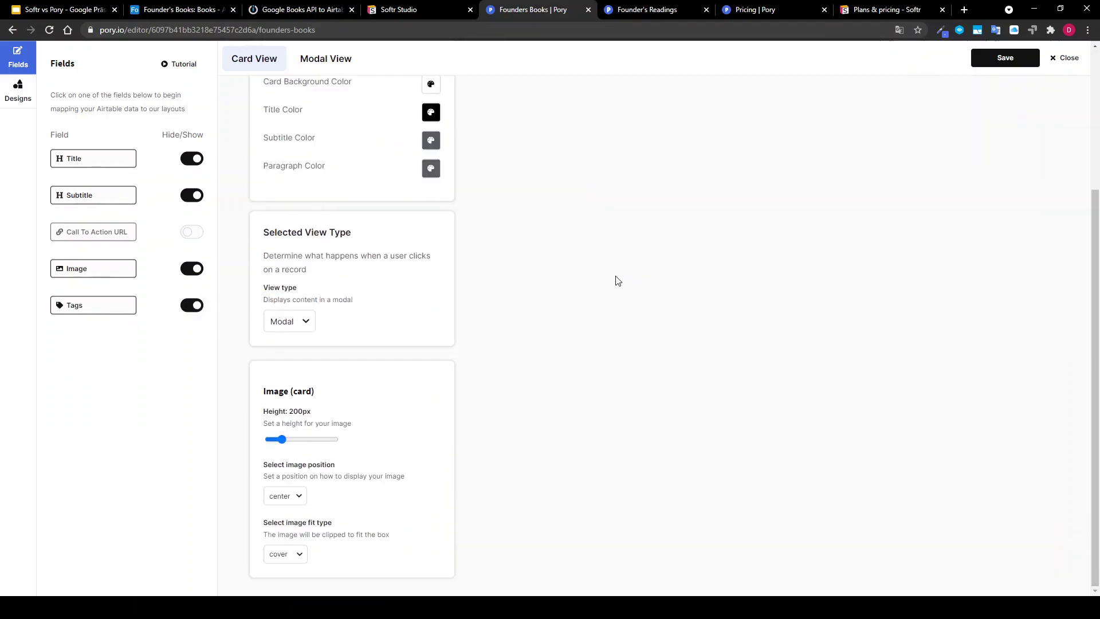
scroll(616, 277, "up", 4)
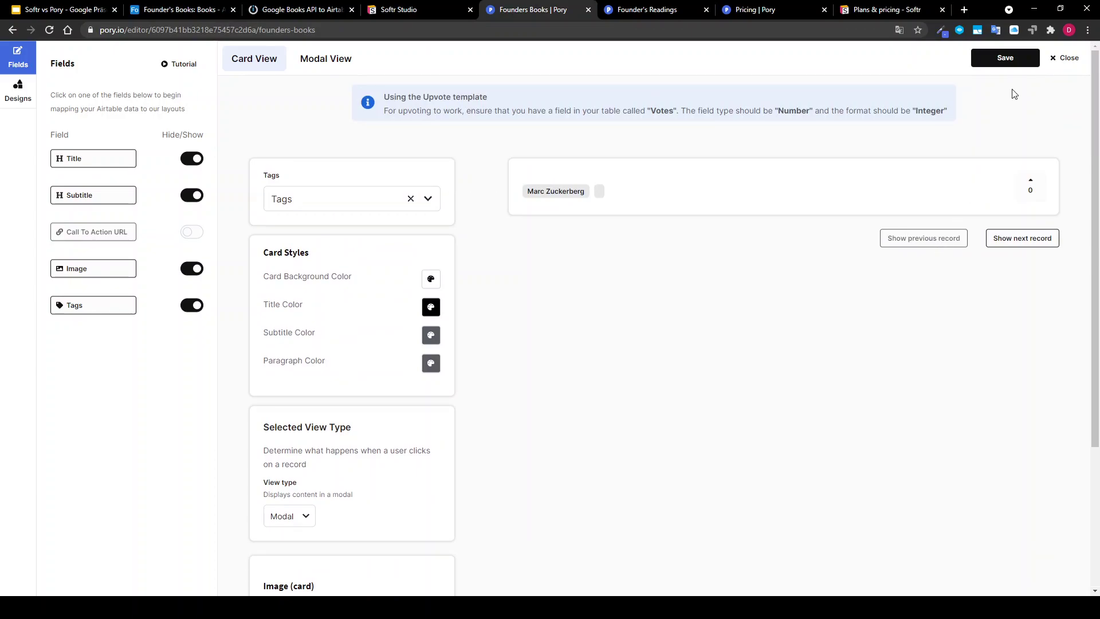
left_click(1016, 58)
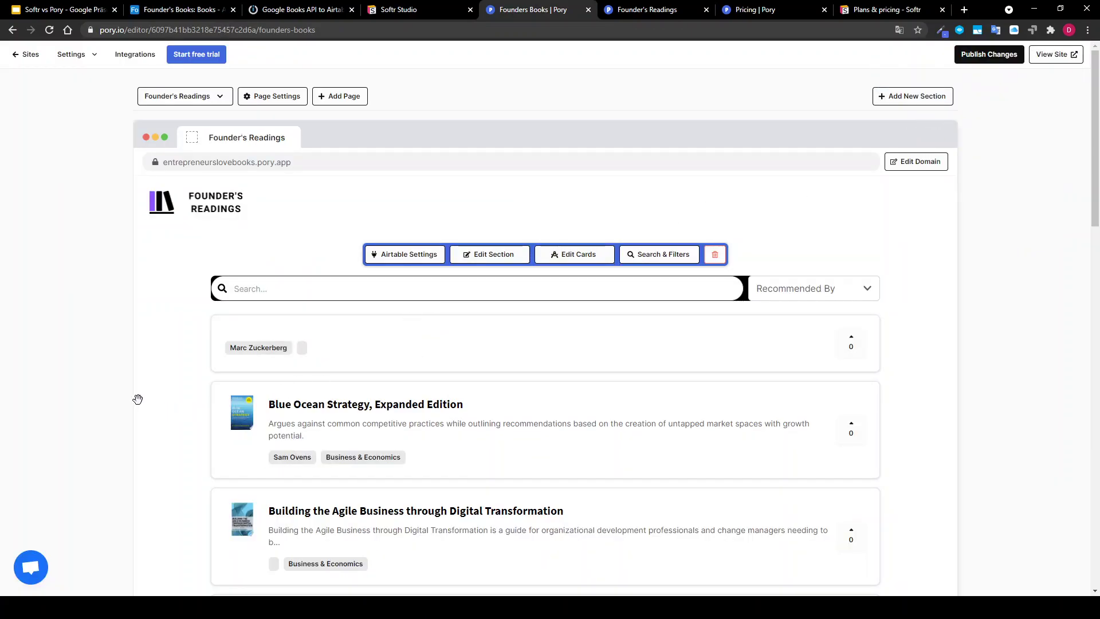
Examine the book cards in the Pory editor against the Validated & Ready view of the Founder's Books base in Airtable
scroll(137, 399, "down", 1)
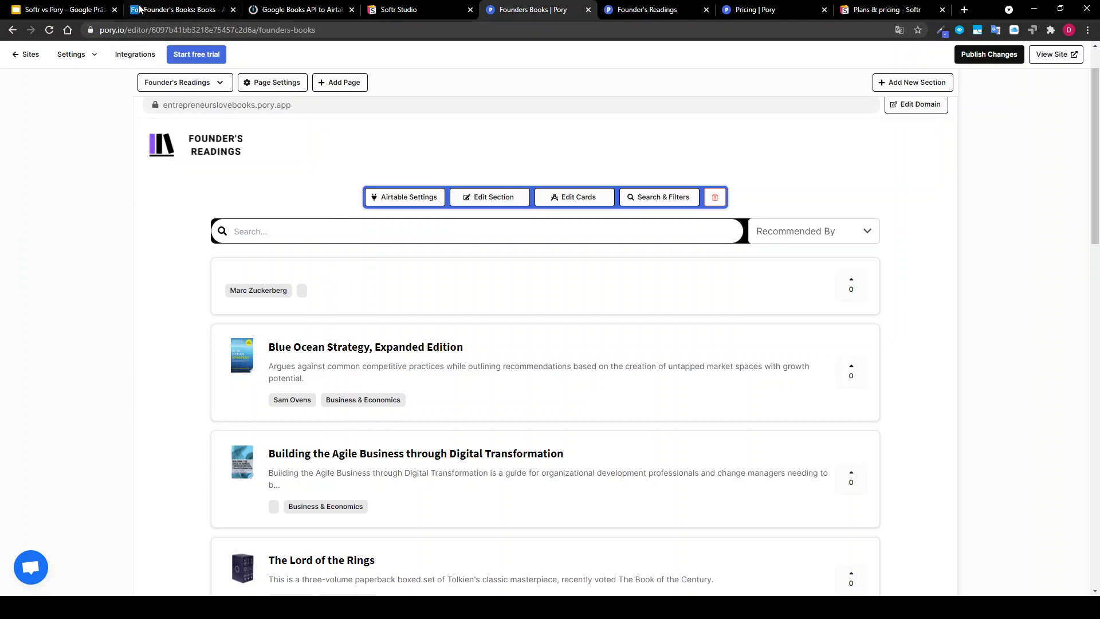
left_click(158, 10)
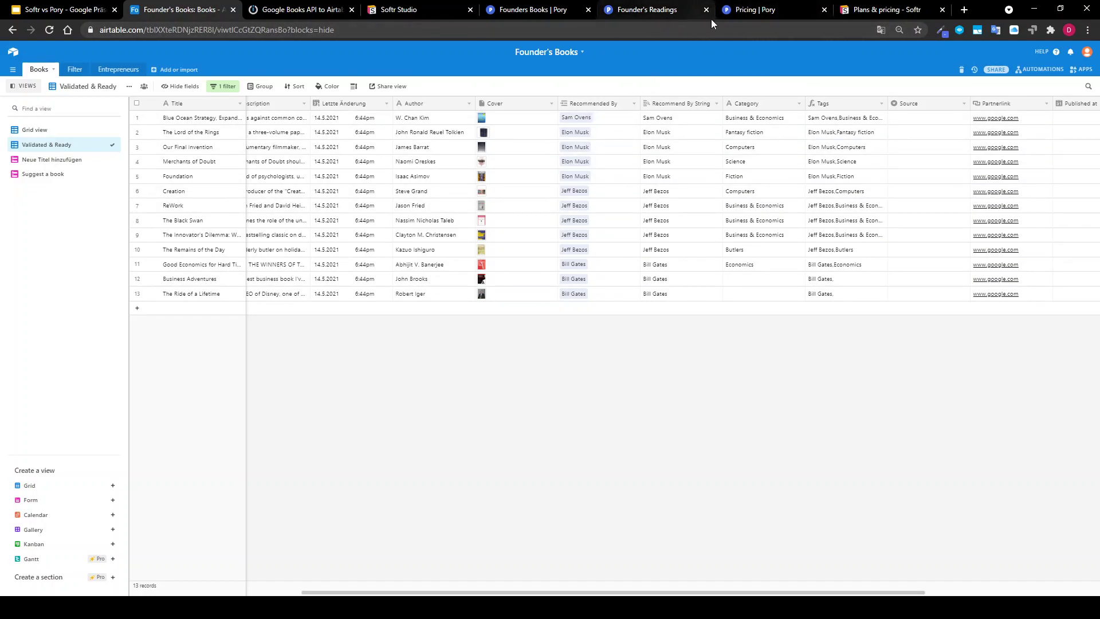
left_click(761, 9)
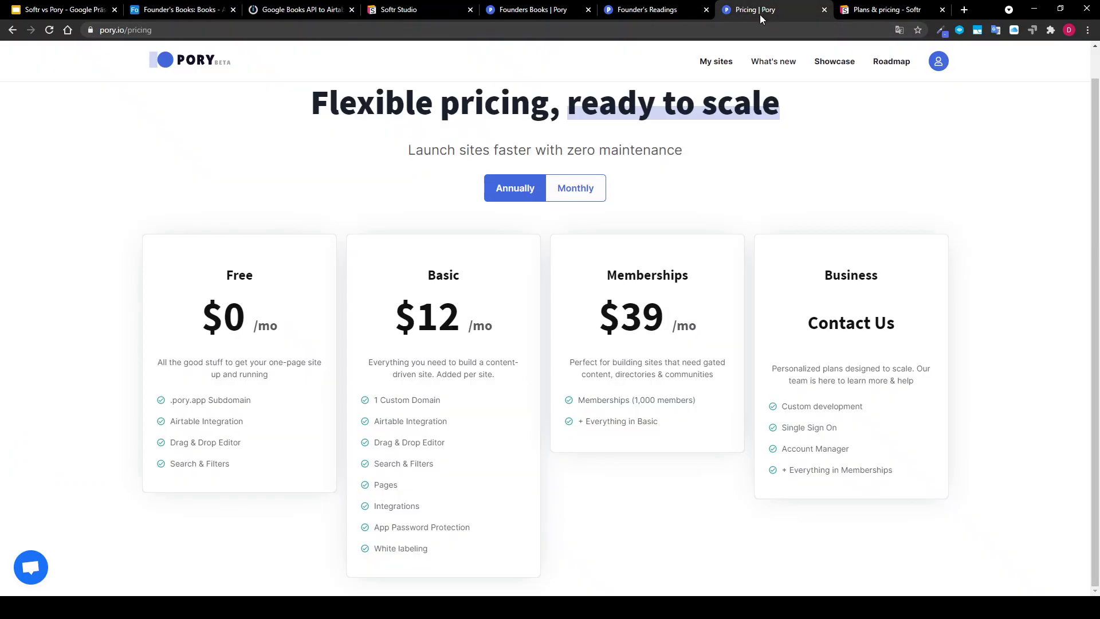
left_click(573, 9)
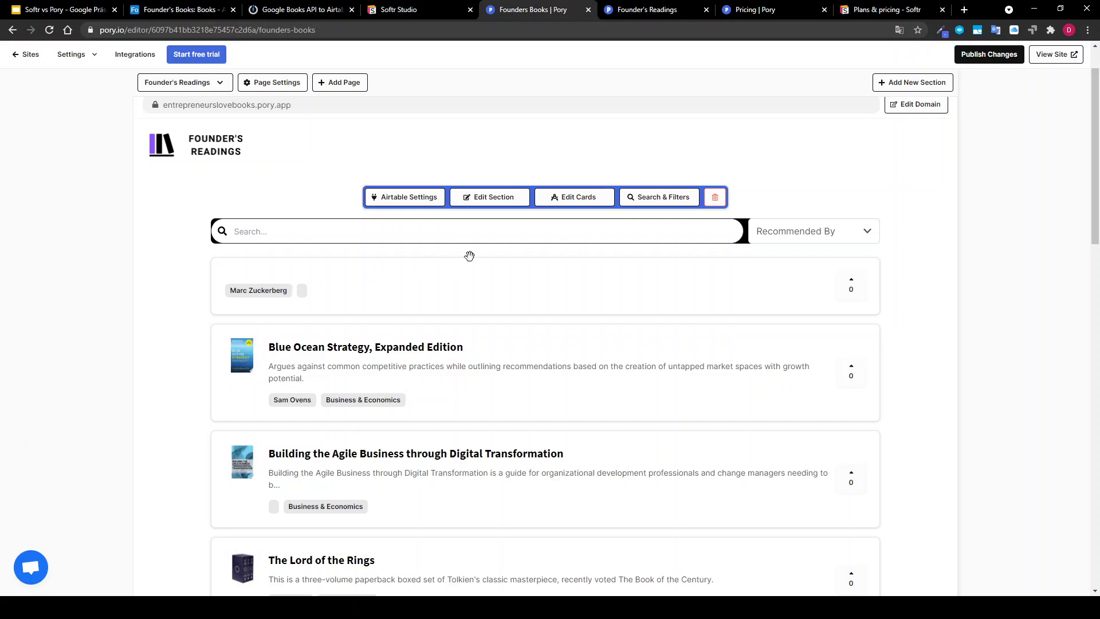
scroll(219, 322, "down", 1)
scroll(219, 322, "down", 4)
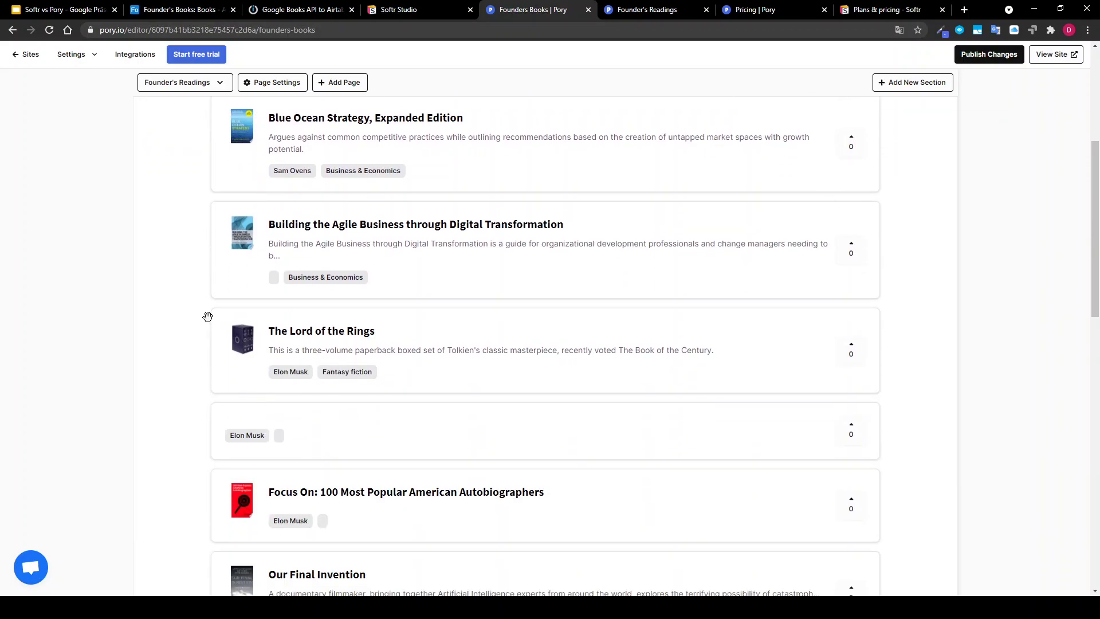
Add a form section with an icon feature list beside the form to the Founder's Readings page
scroll(215, 330, "down", 3)
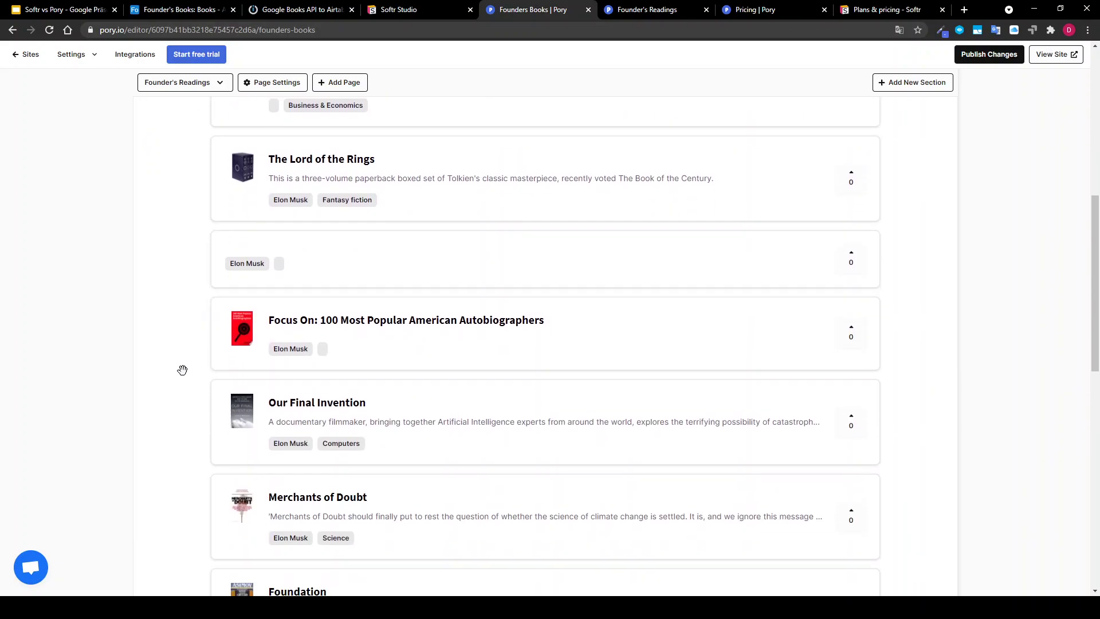
scroll(198, 323, "down", 10)
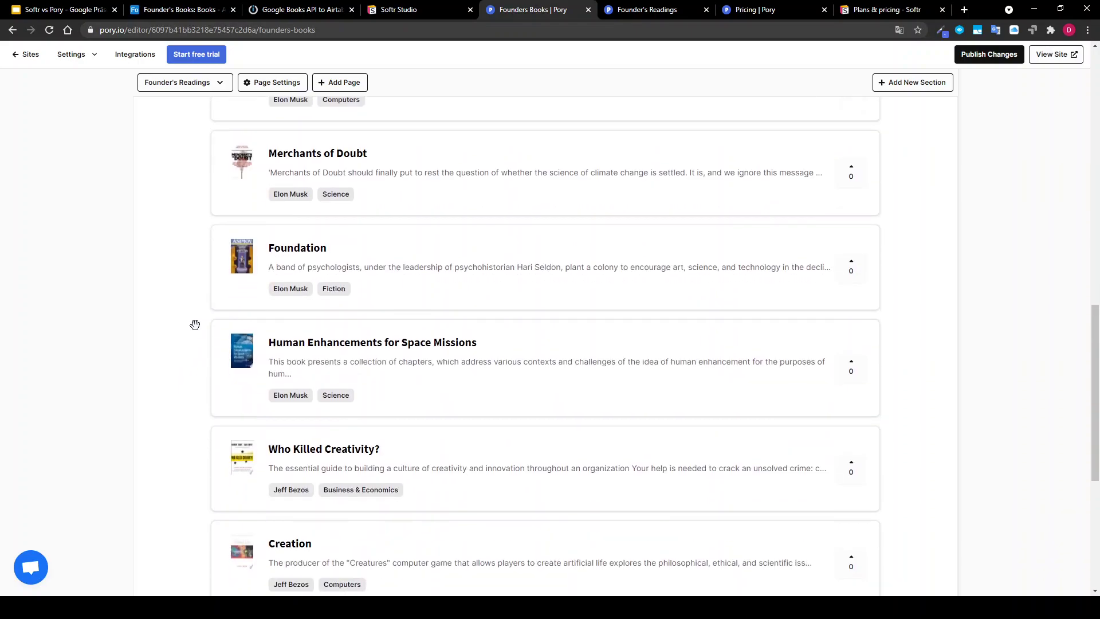
scroll(209, 293, "down", 2)
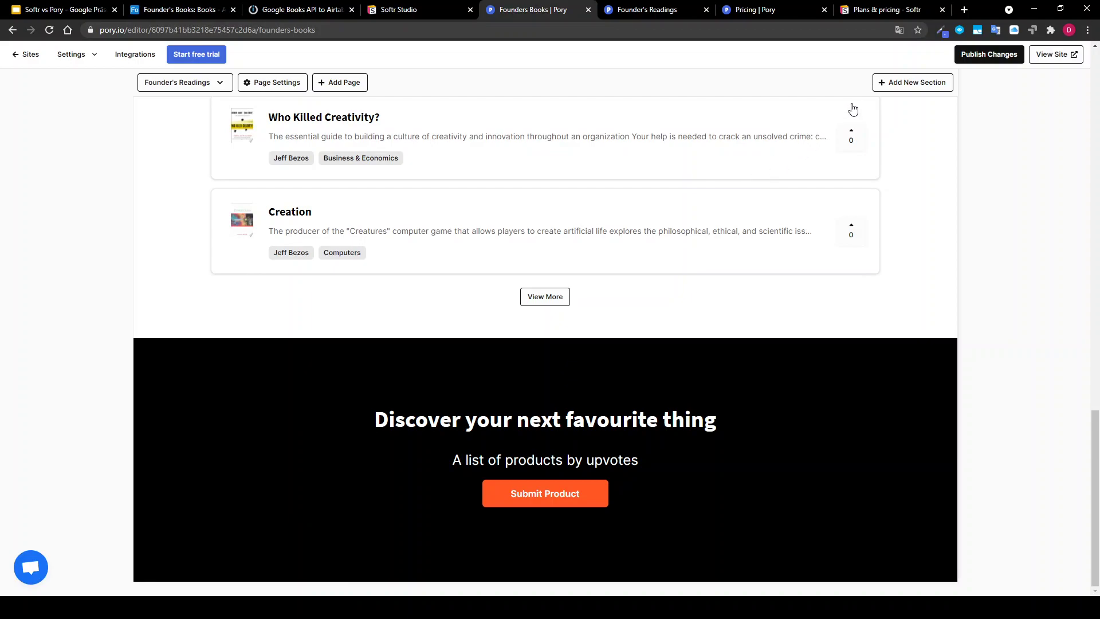
left_click(899, 84)
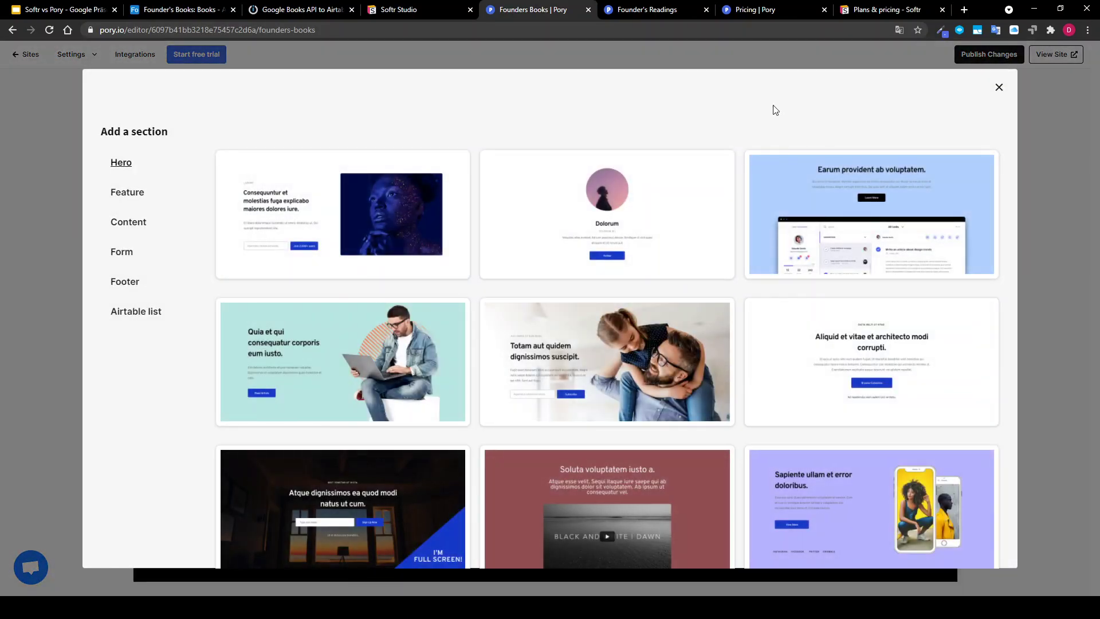
left_click(129, 252)
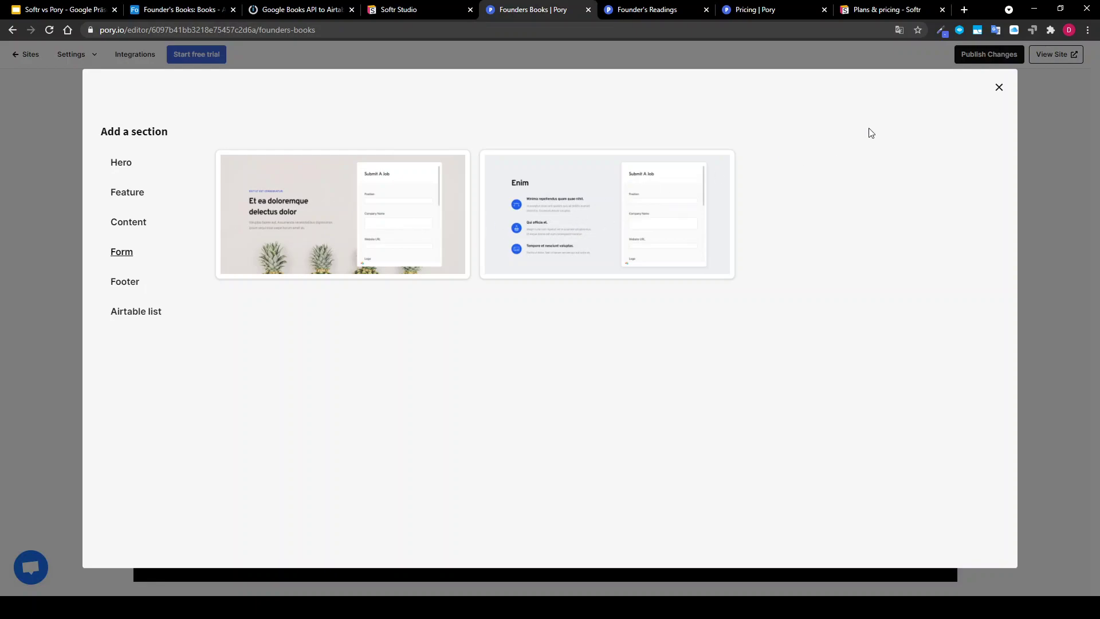
left_click(732, 194)
left_click(613, 212)
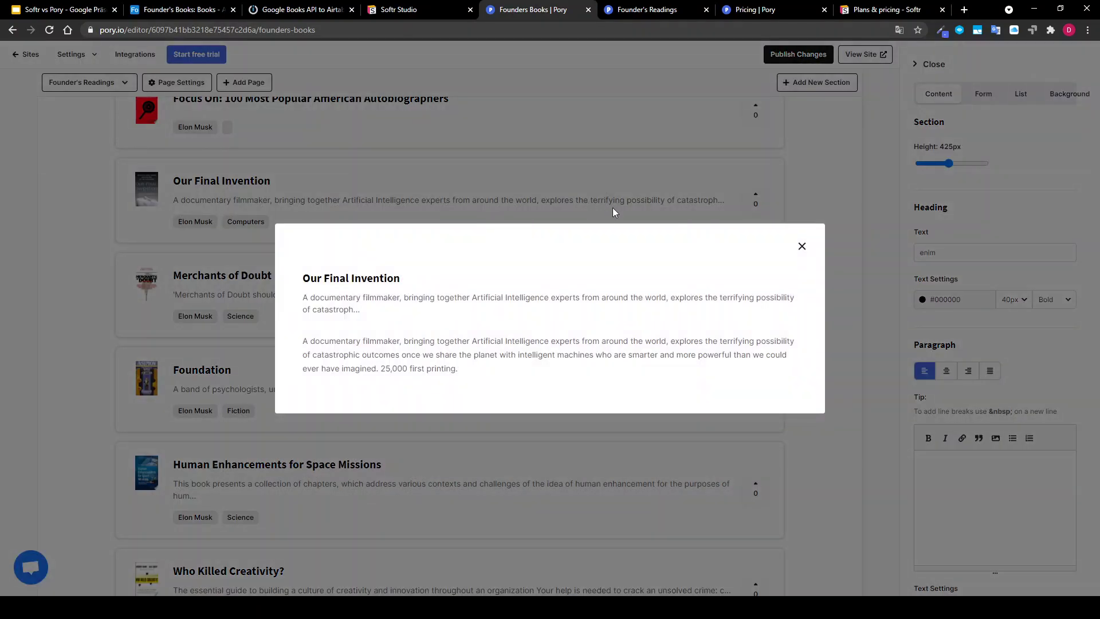
left_click(802, 246)
Open the newly added form section above the book list for editing
scroll(789, 239, "down", 8)
scroll(592, 321, "up", 15)
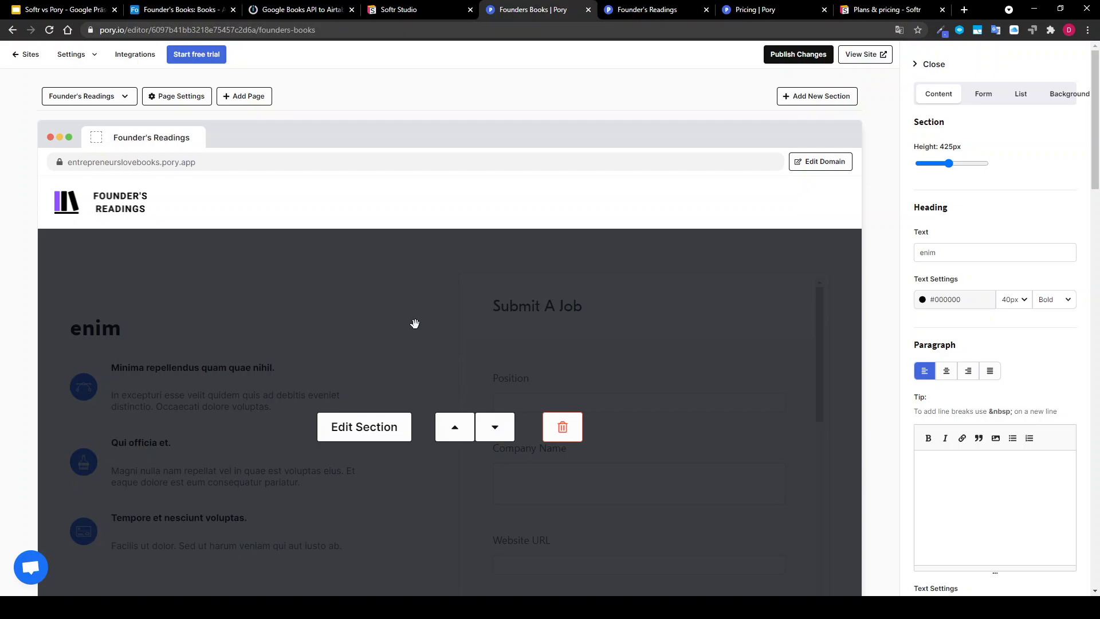
left_click(335, 432)
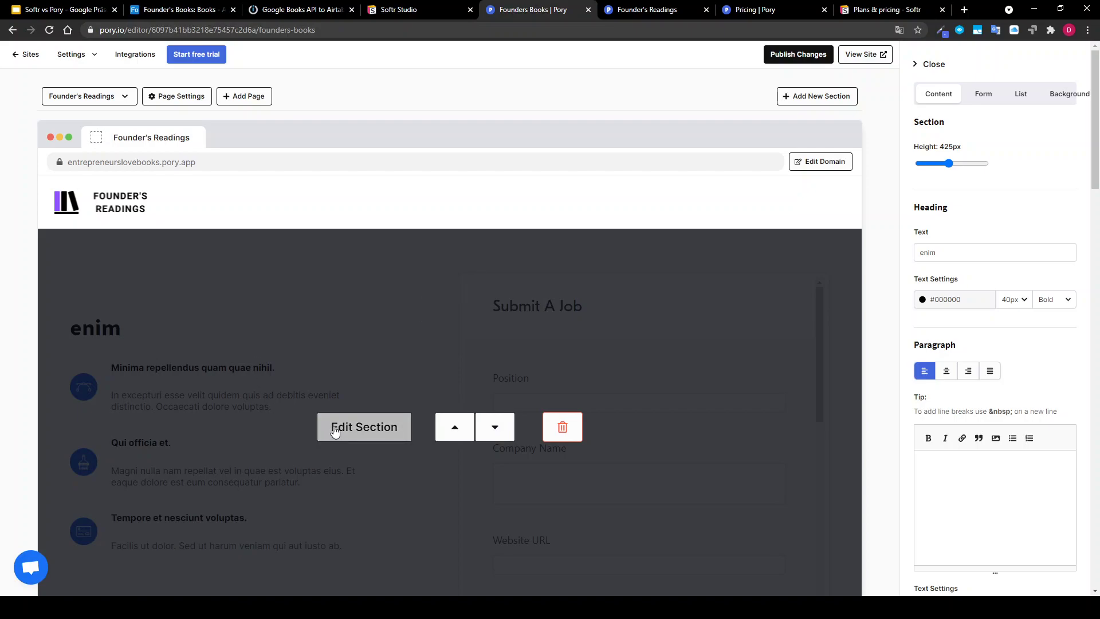
left_click(375, 433)
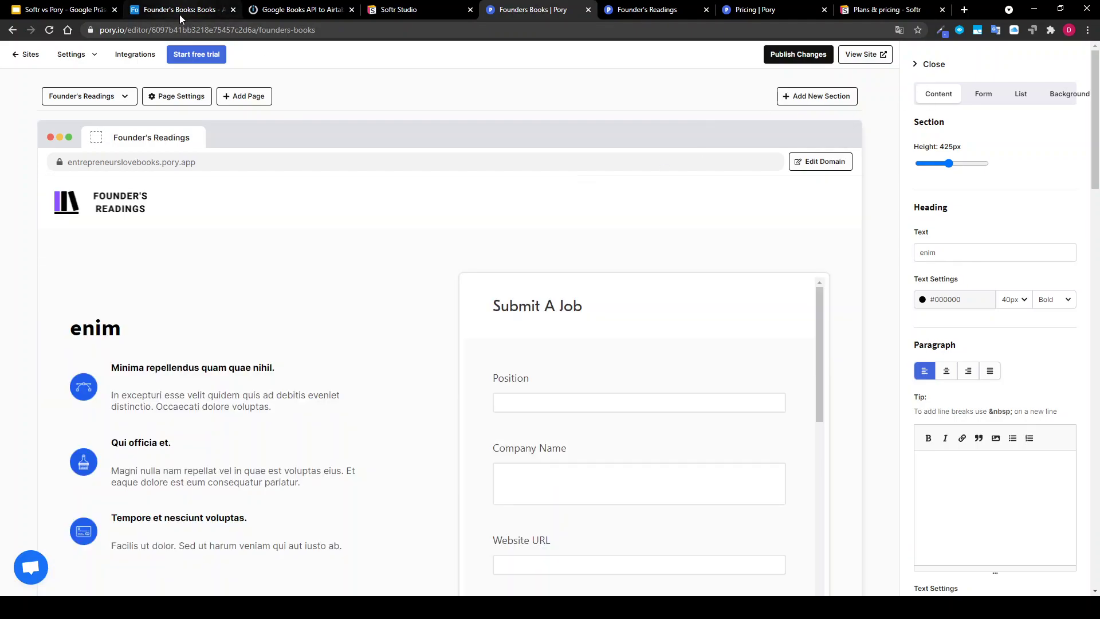
Switch to the Founder's Books base in Airtable and open the shared link of the Suggest a book form
left_click(180, 11)
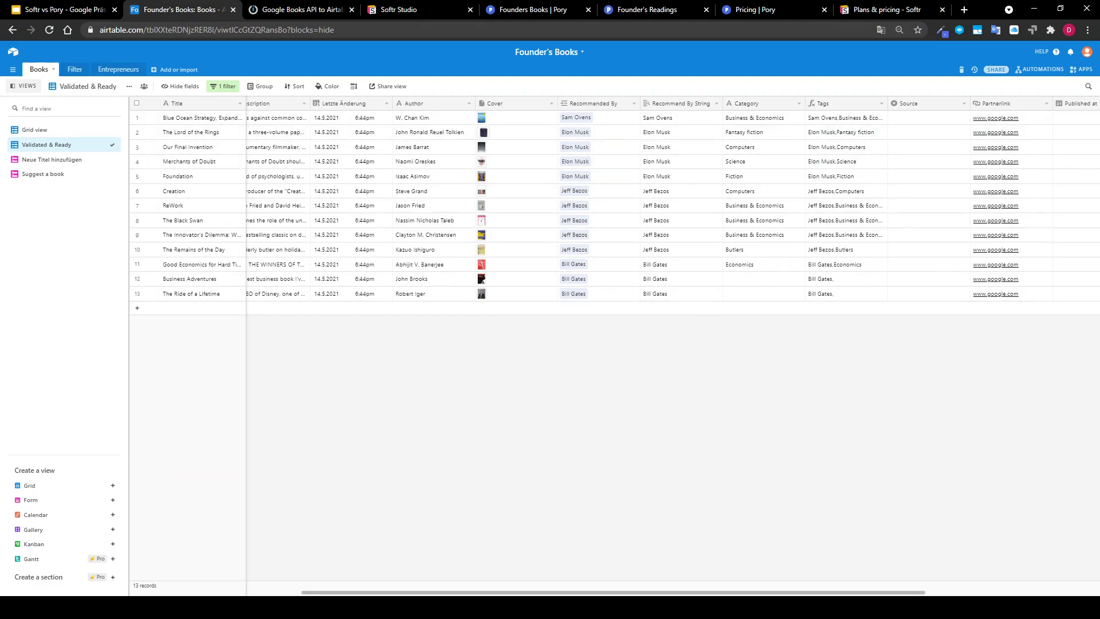
left_click(29, 175)
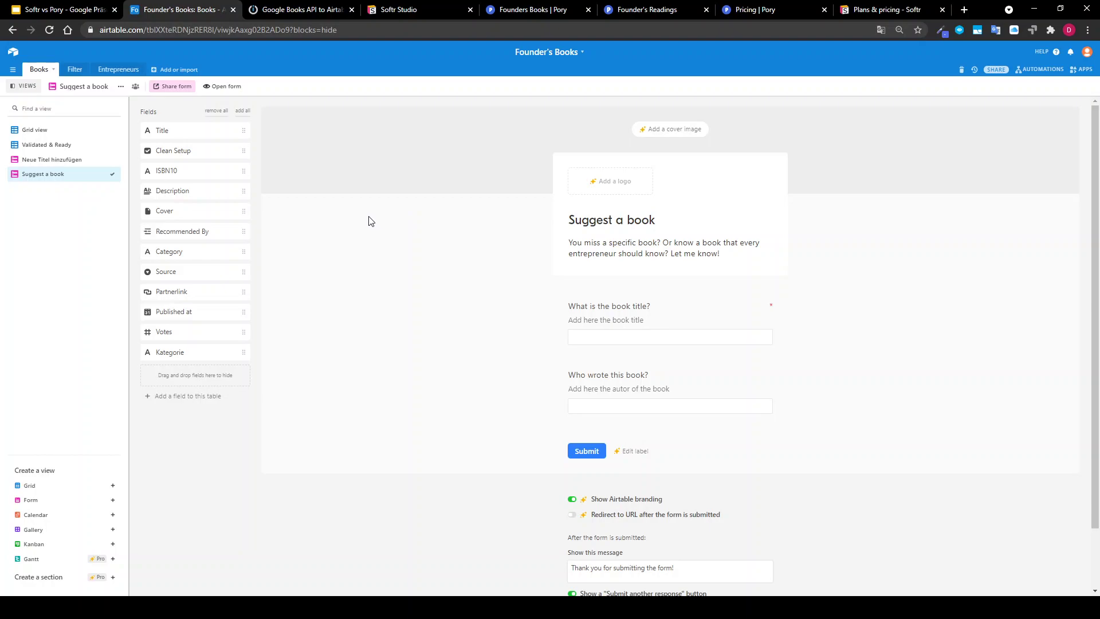
left_click(156, 87)
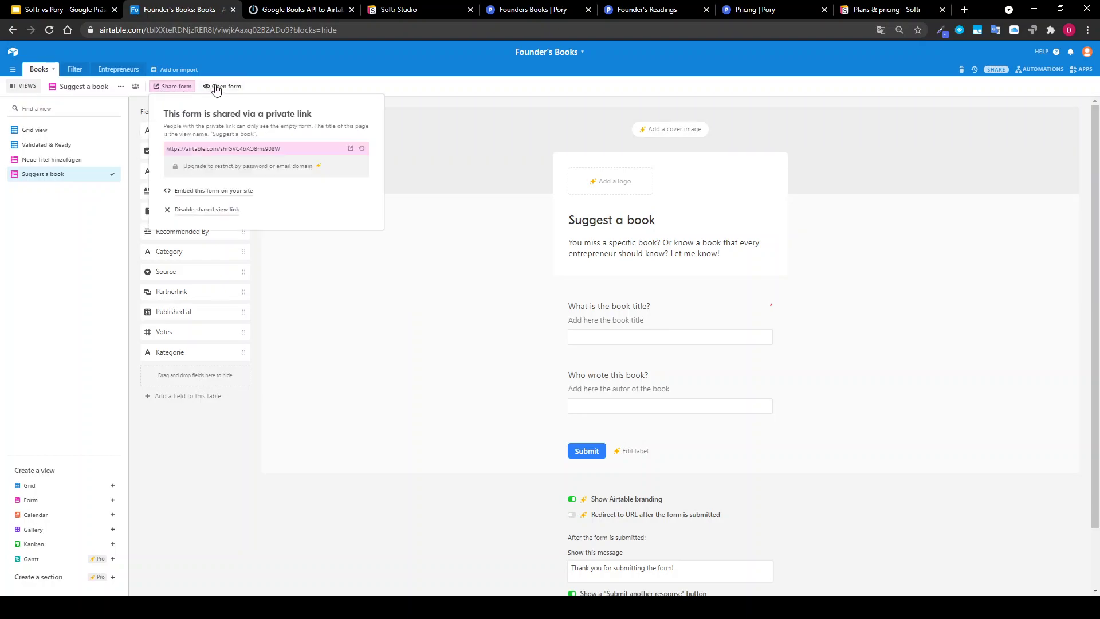
left_click(351, 150)
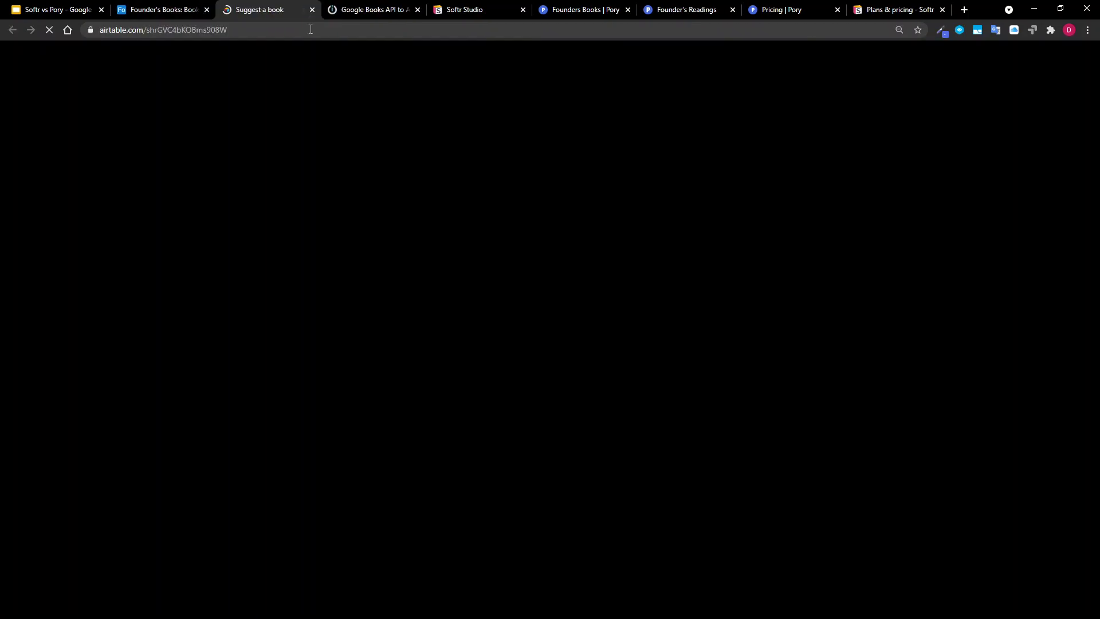
Open the embed page of the Suggest a book form from the base and copy its full embed code
left_click(166, 14)
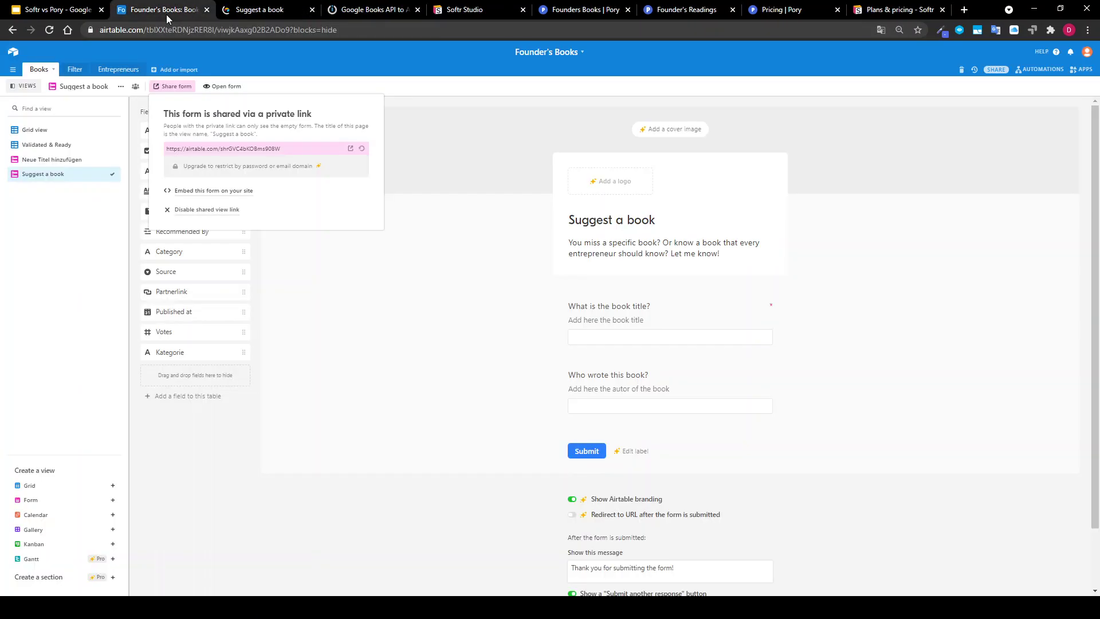
left_click(198, 192)
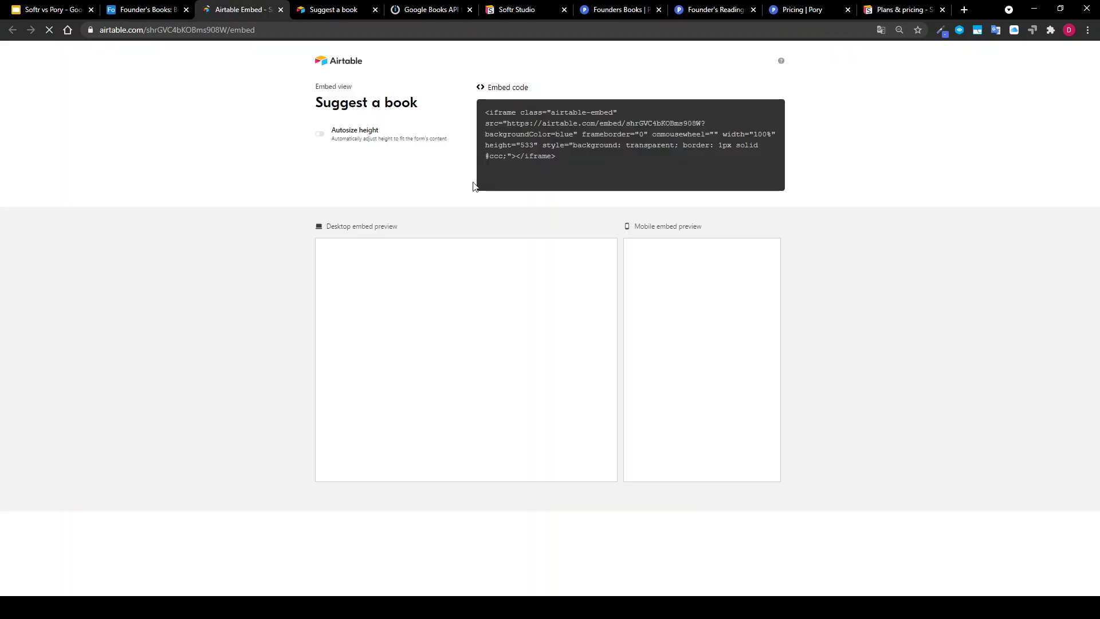
left_click_drag(623, 138, 619, 169)
key("ctrl+a")
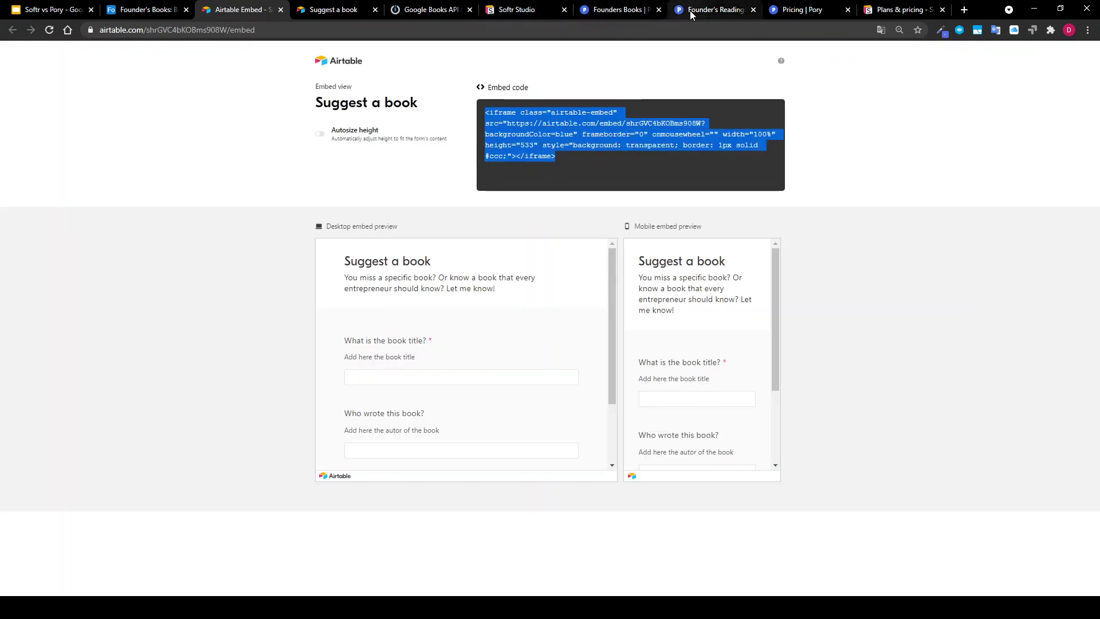
Back in the Pory editor, replace the form section's Airtable embed code with the copied Suggest a book code and close the section settings
left_click(711, 9)
left_click(608, 16)
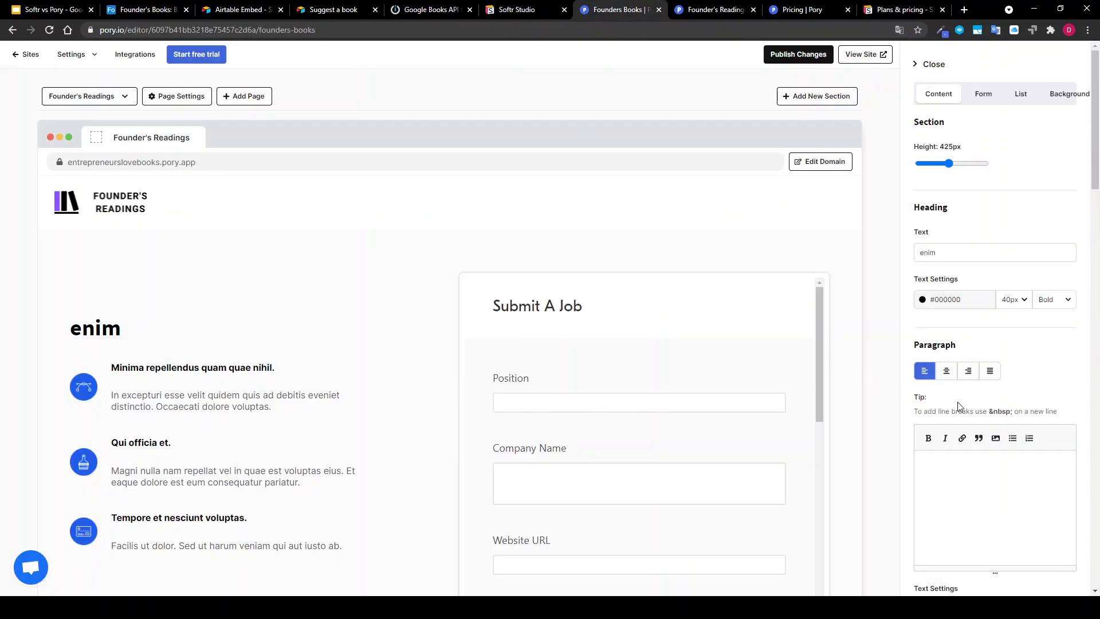
scroll(957, 404, "down", 1)
scroll(633, 229, "down", 3)
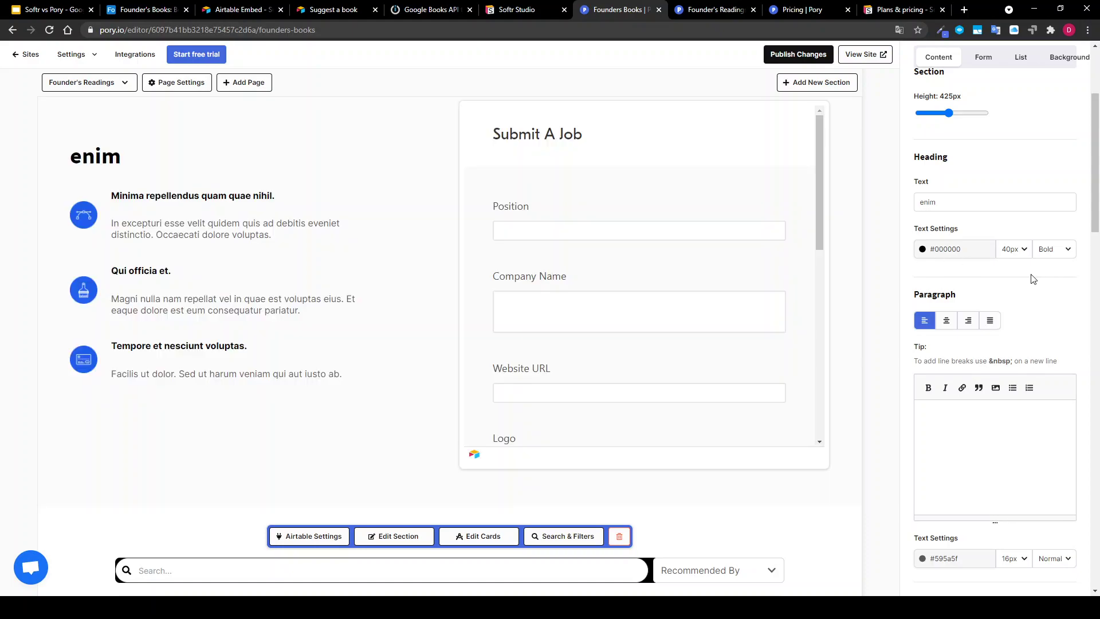
scroll(1033, 279, "down", 6)
scroll(1019, 273, "up", 7)
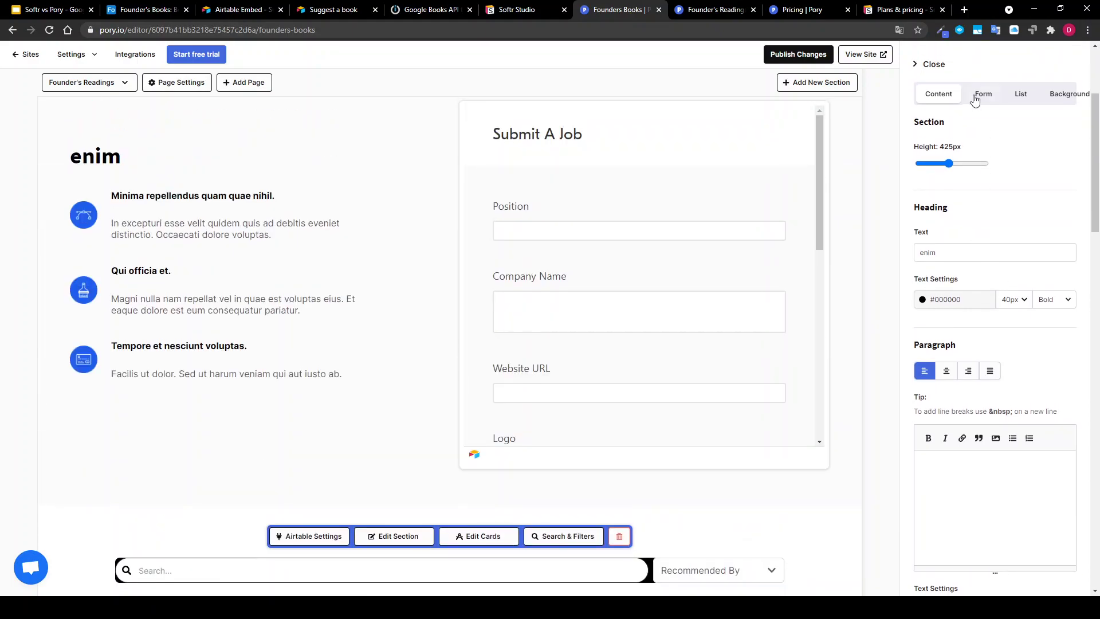
left_click(976, 101)
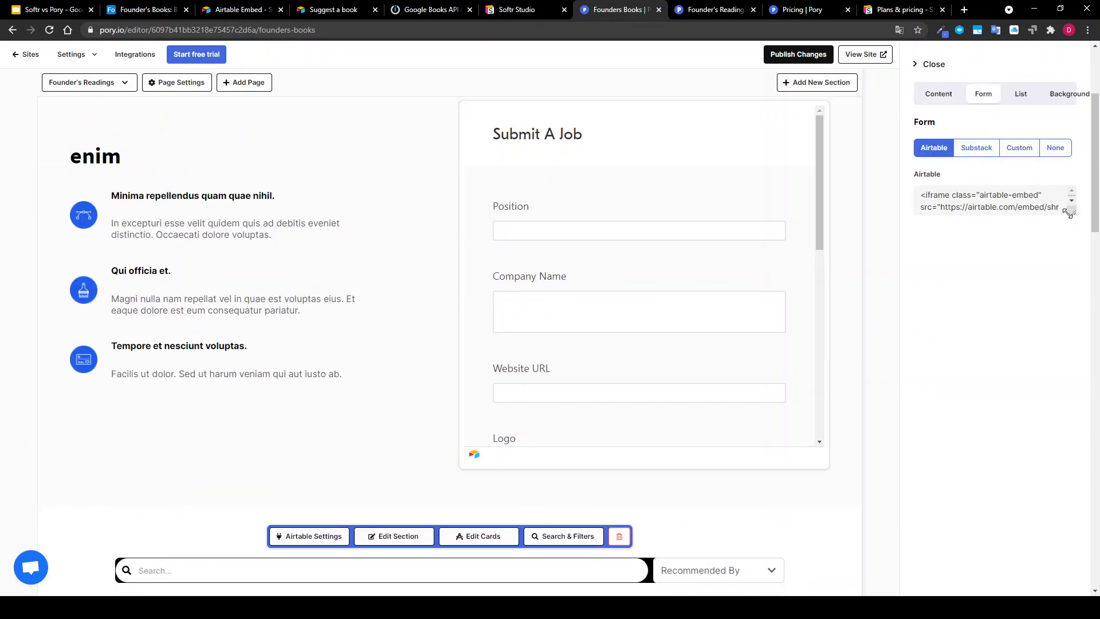
left_click_drag(1071, 216, 1072, 422)
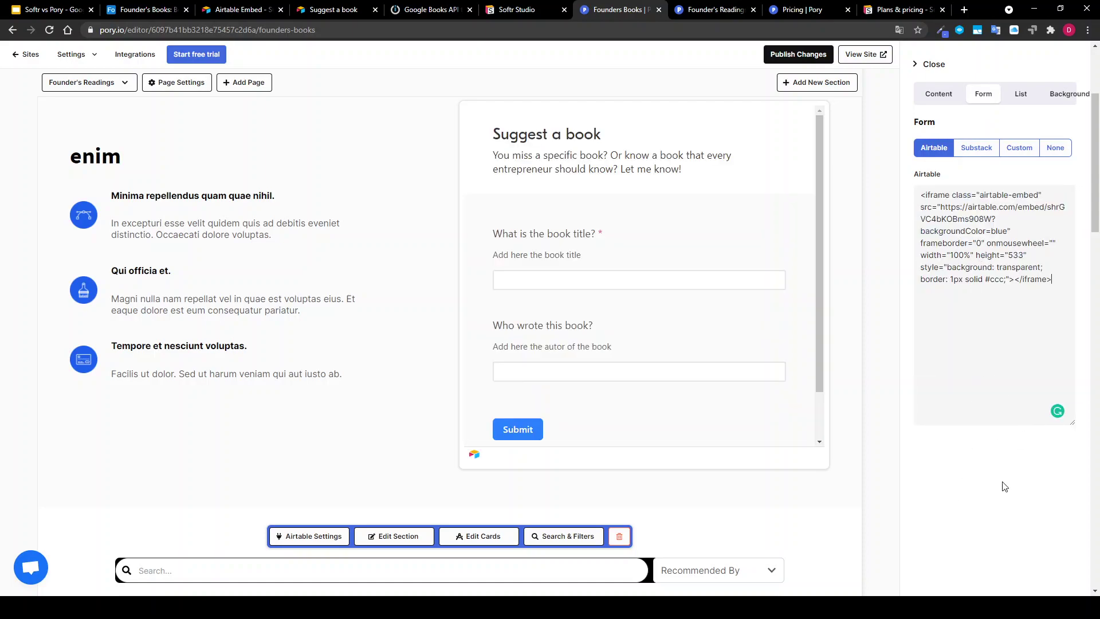
left_click(932, 63)
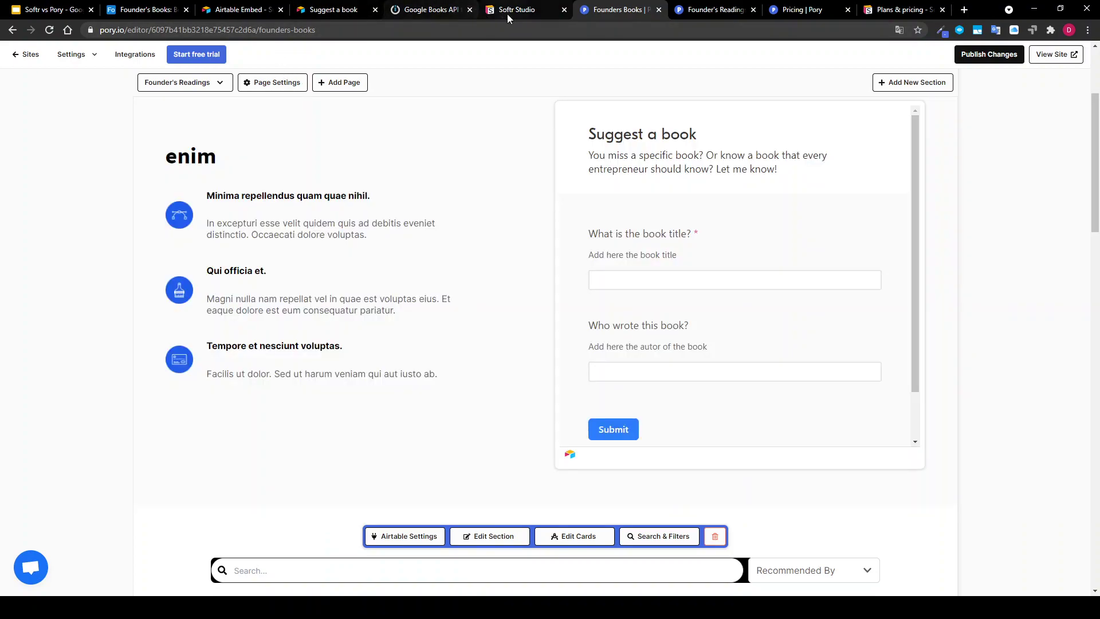
Switch to Softr Studio and add a Sales form block below the book list on the Home page
left_click(510, 11)
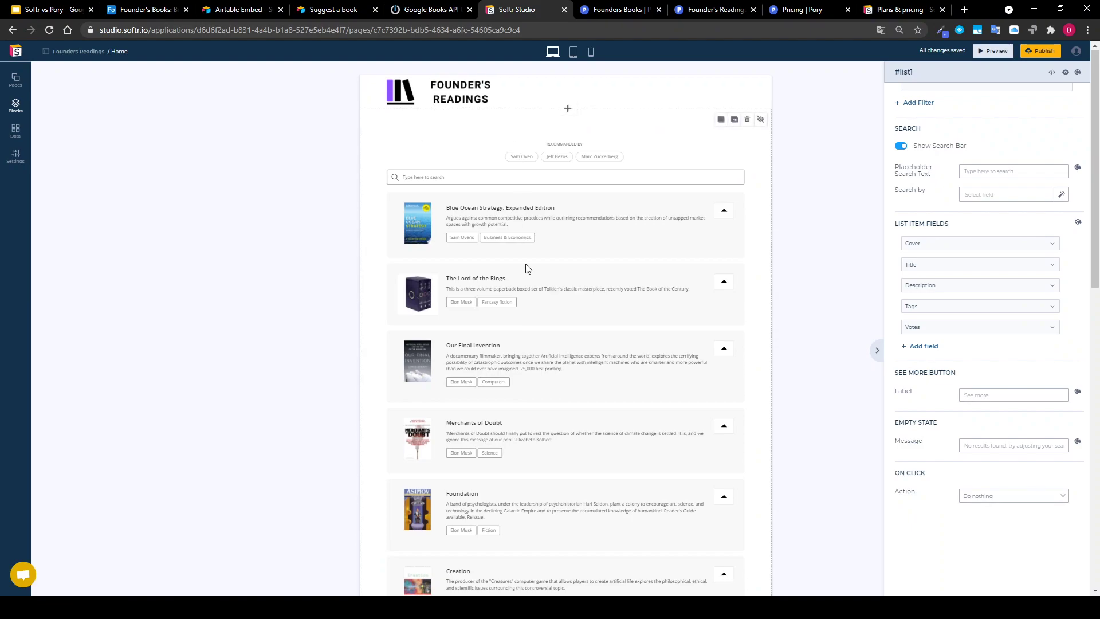
scroll(525, 265, "down", 10)
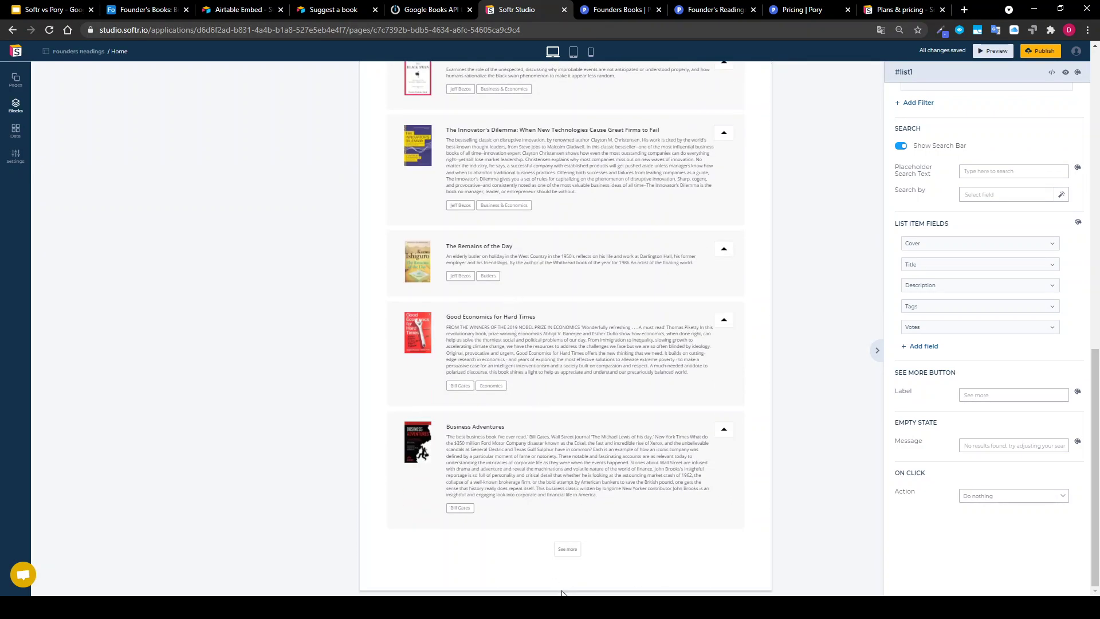
left_click(568, 590)
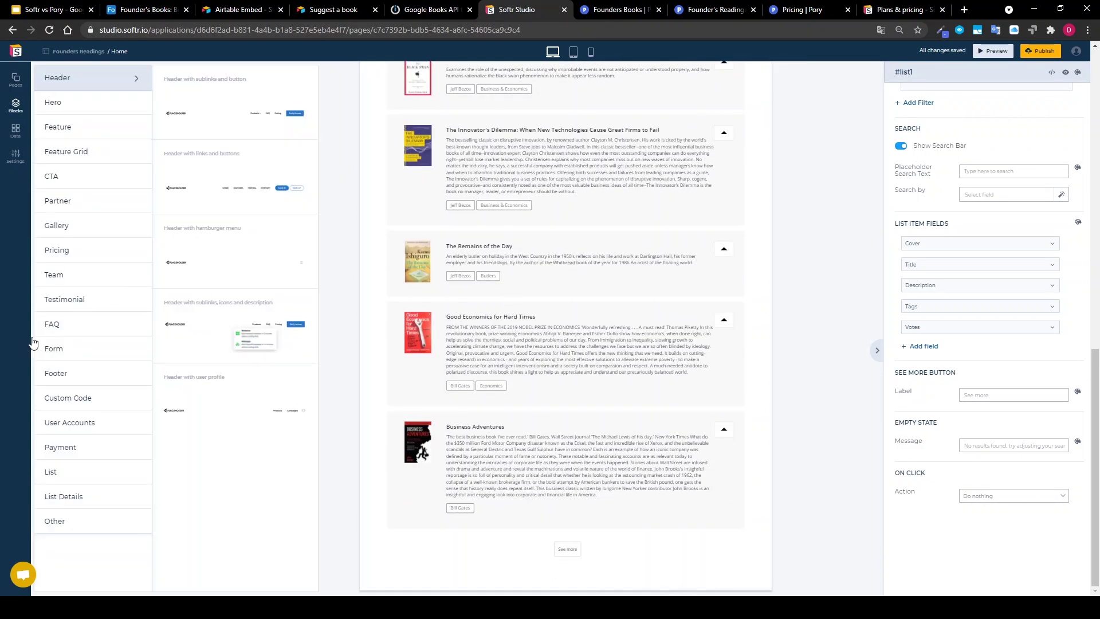
left_click(83, 344)
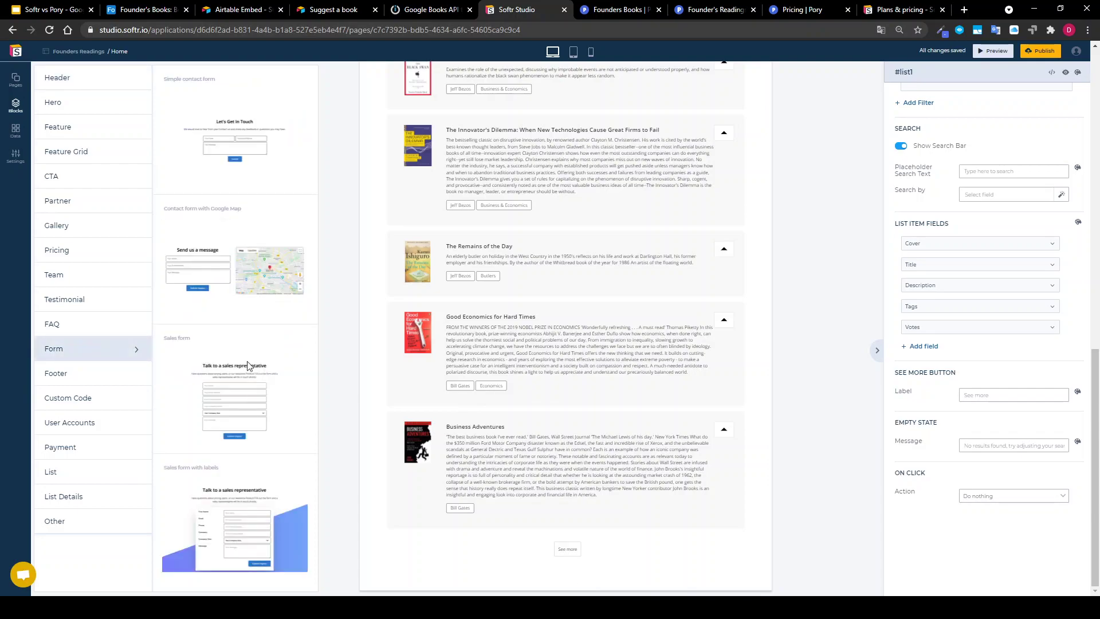
left_click(239, 391)
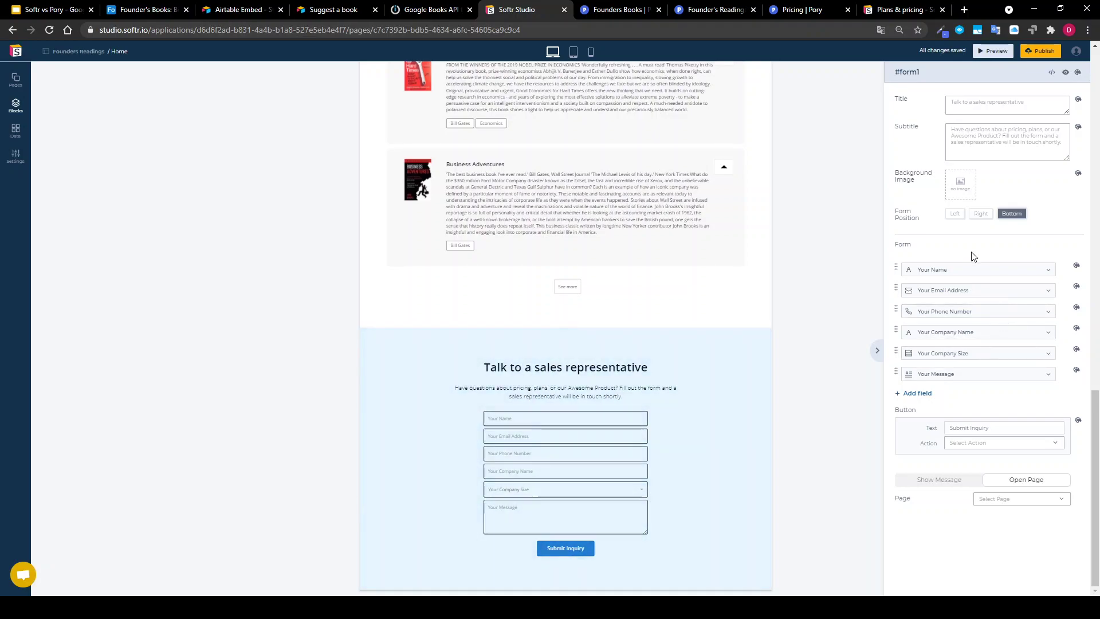
Expand the field settings of the sales form's Your Name field
left_click(977, 278)
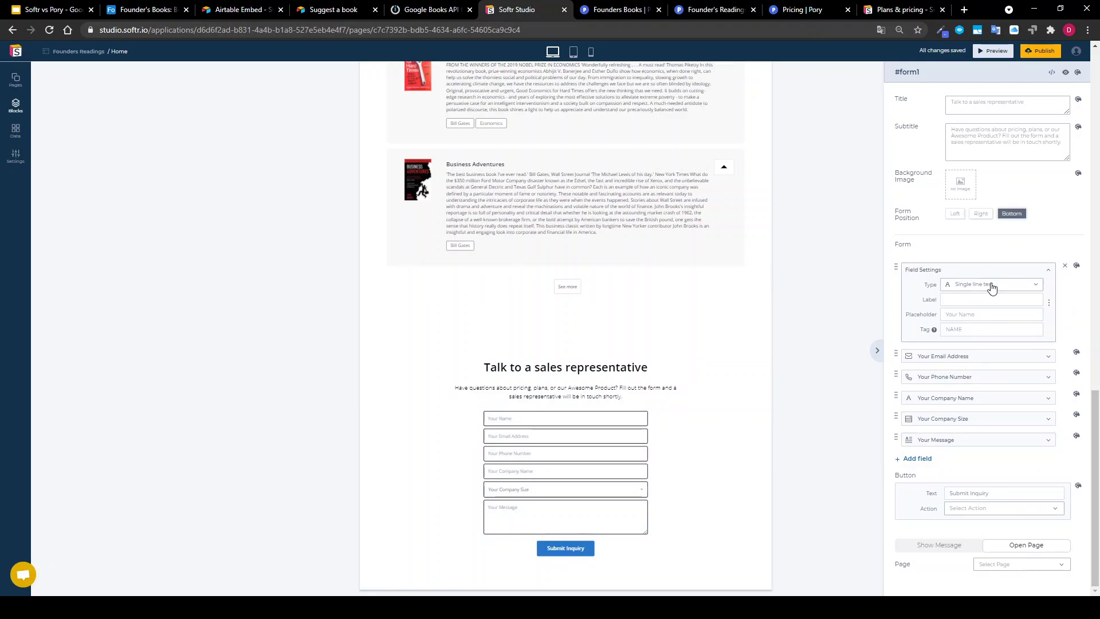